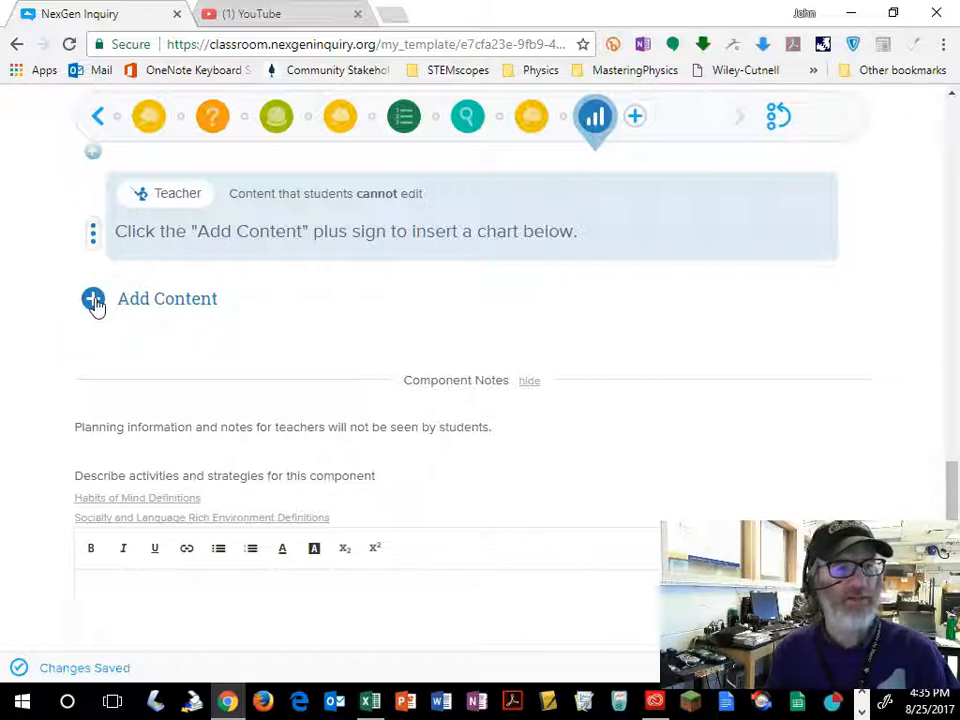
Add a student-editable content block below the chart instruction and insert a Scatter chart in it
{"action": "left_click", "coordinate": [93, 301]}
{"action": "scroll", "coordinate": [93, 301], "scroll_direction": "up", "scroll_amount": 5}
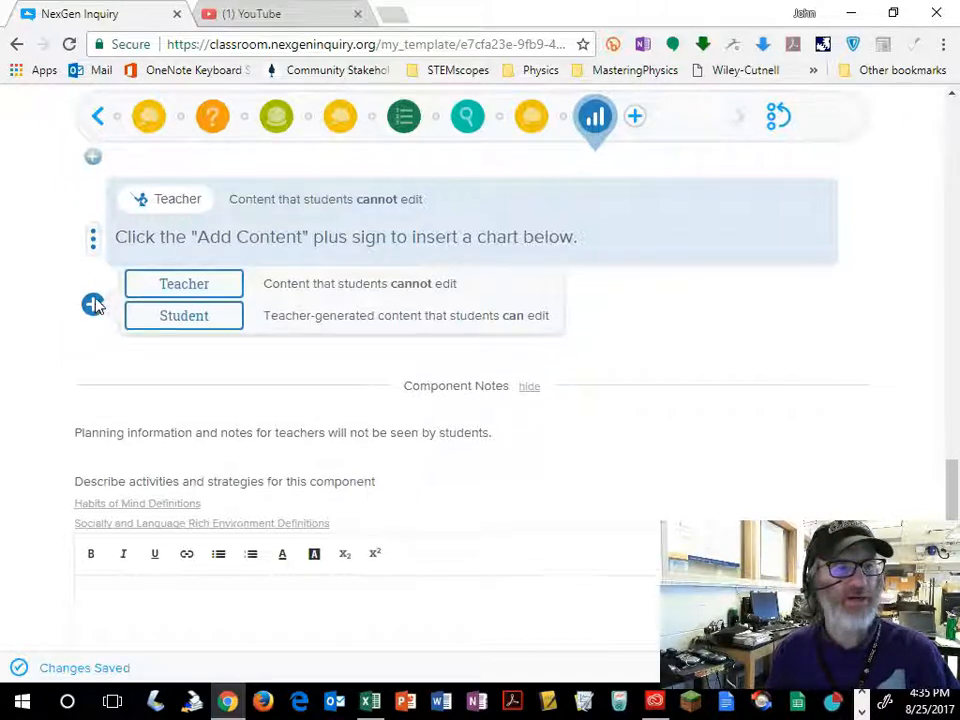
{"action": "scroll", "coordinate": [94, 304], "scroll_direction": "up", "scroll_amount": 3}
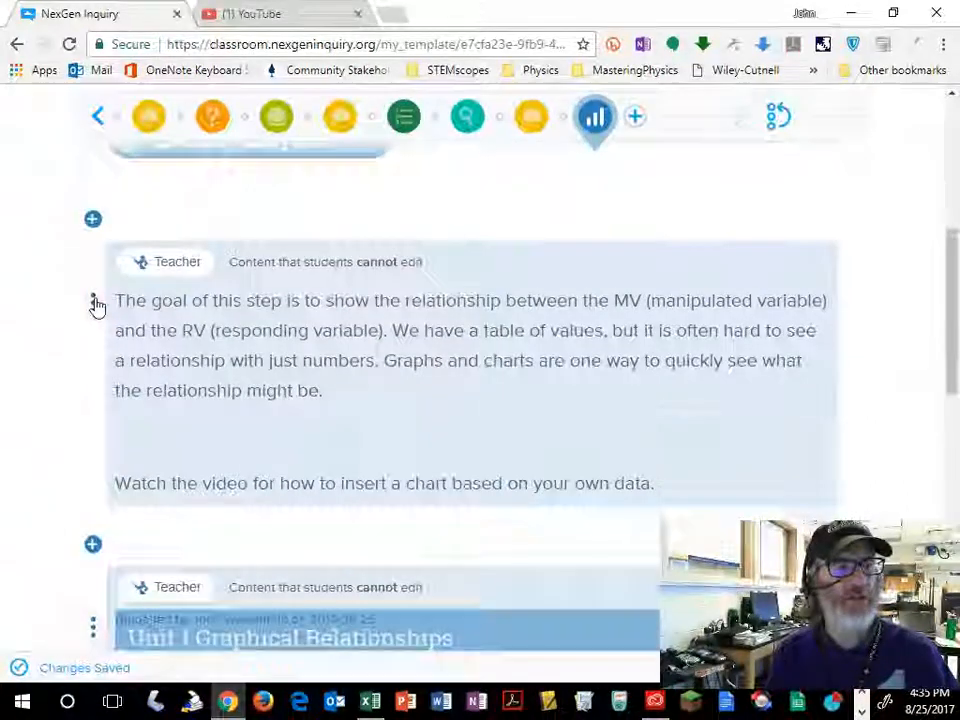
{"action": "scroll", "coordinate": [94, 304], "scroll_direction": "down", "scroll_amount": 3}
{"action": "scroll", "coordinate": [94, 304], "scroll_direction": "down", "scroll_amount": 5}
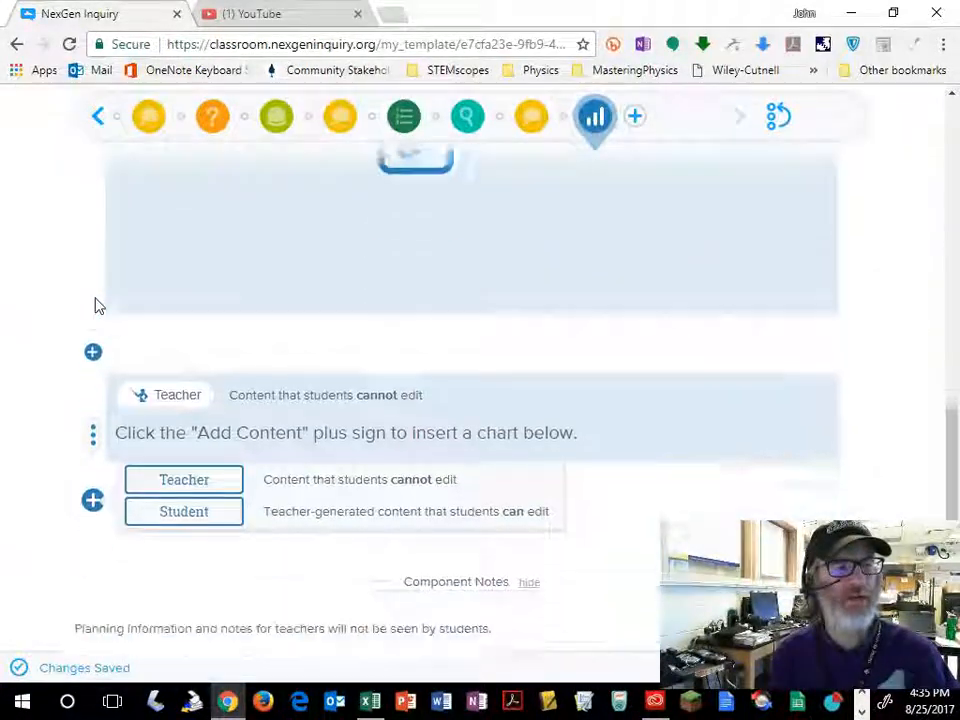
{"action": "left_click", "coordinate": [130, 309]}
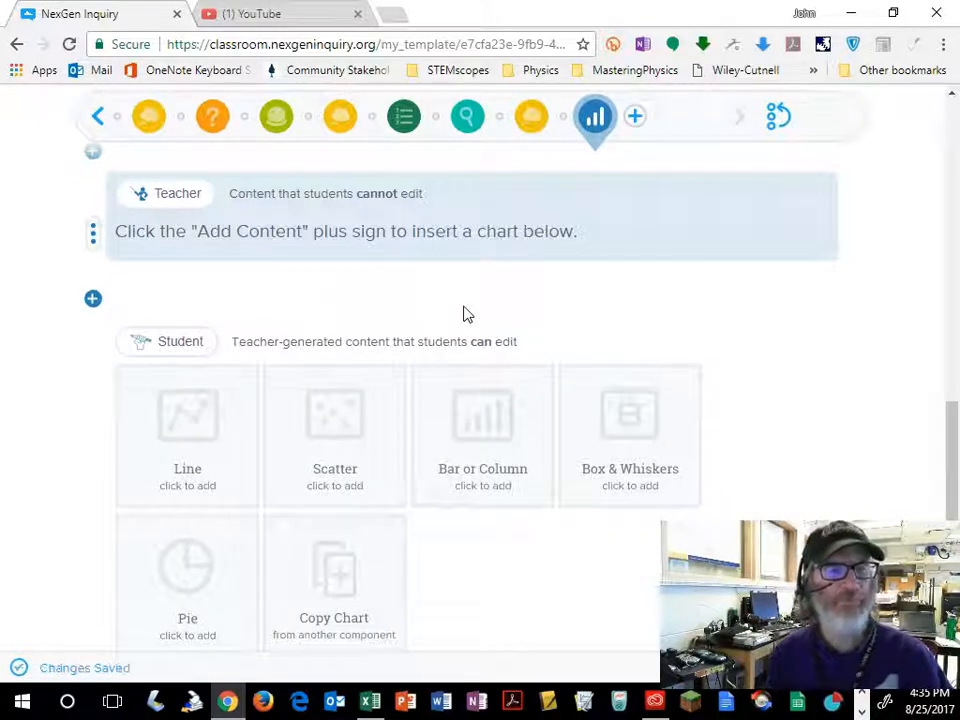
{"action": "scroll", "coordinate": [463, 314], "scroll_direction": "down", "scroll_amount": 1}
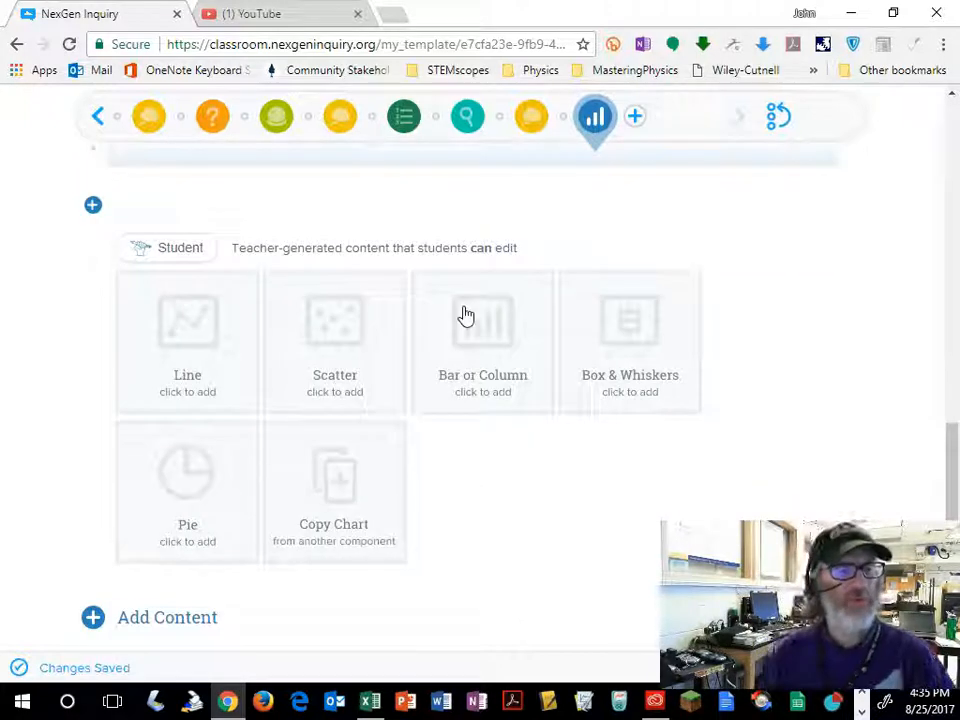
{"action": "left_click", "coordinate": [365, 335]}
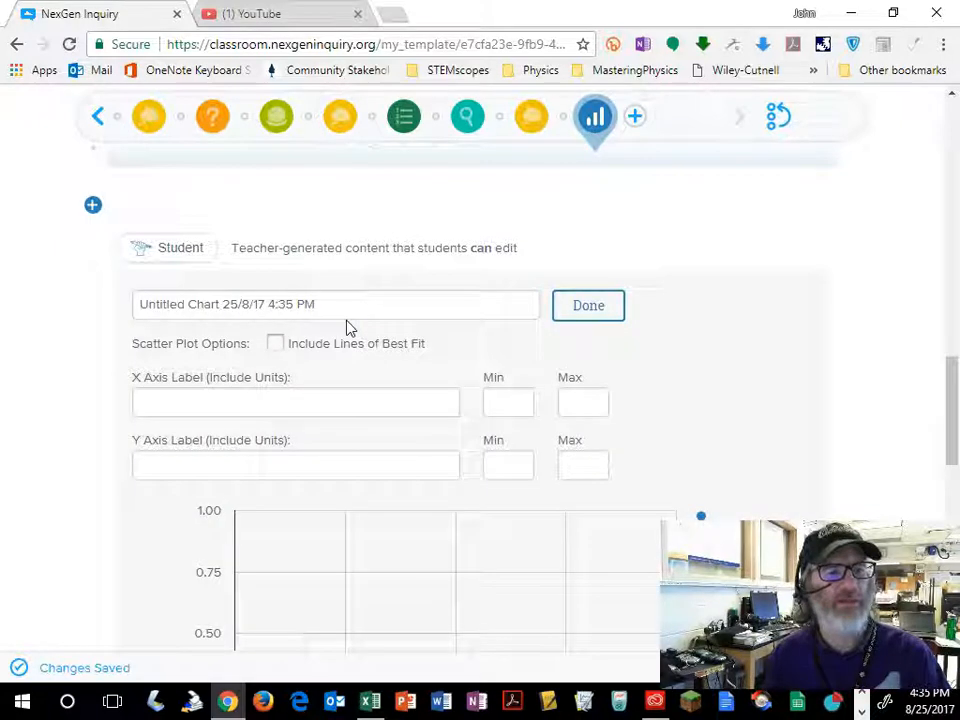
Title the scatter chart "Student Chart" and include lines of best fit
{"action": "left_click", "coordinate": [326, 309]}
{"action": "left_click", "coordinate": [166, 306]}
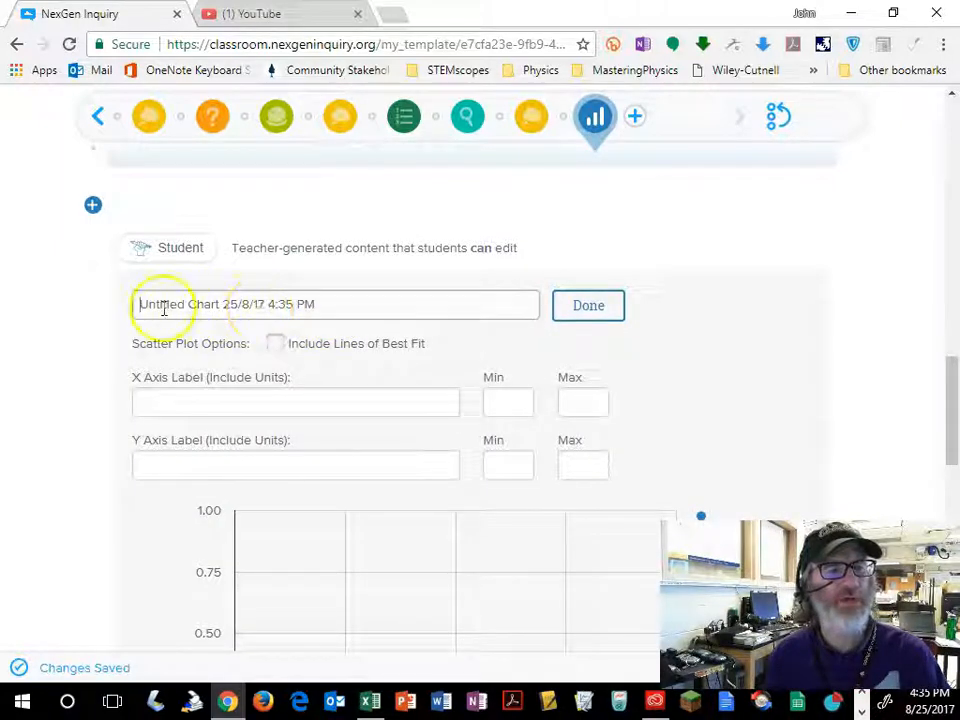
{"action": "type", "text": "Student Chart"}
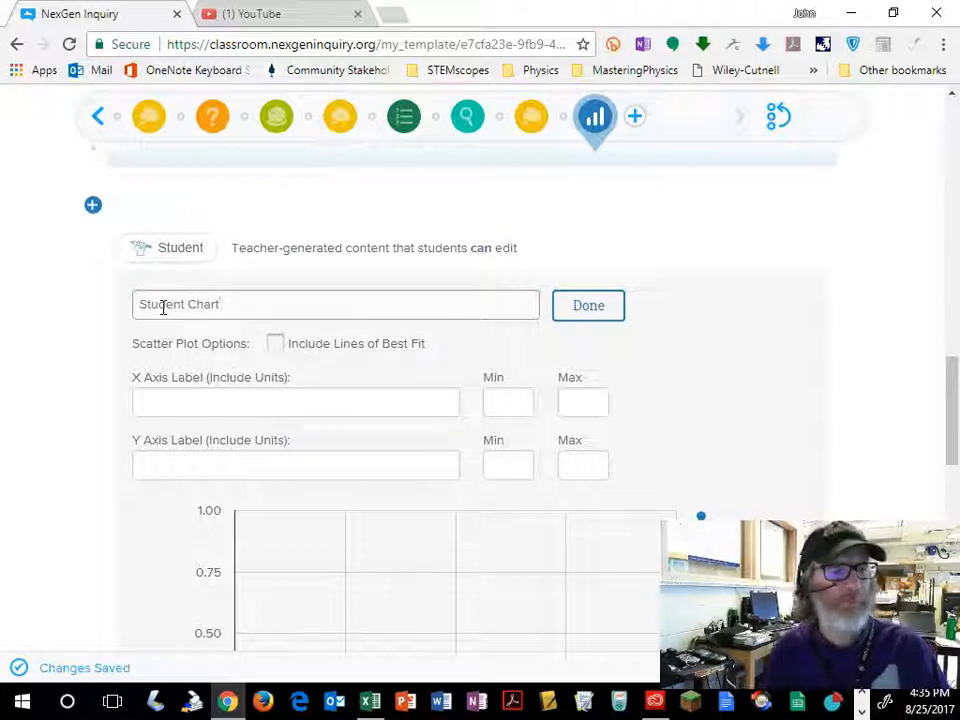
{"action": "left_click", "coordinate": [275, 345]}
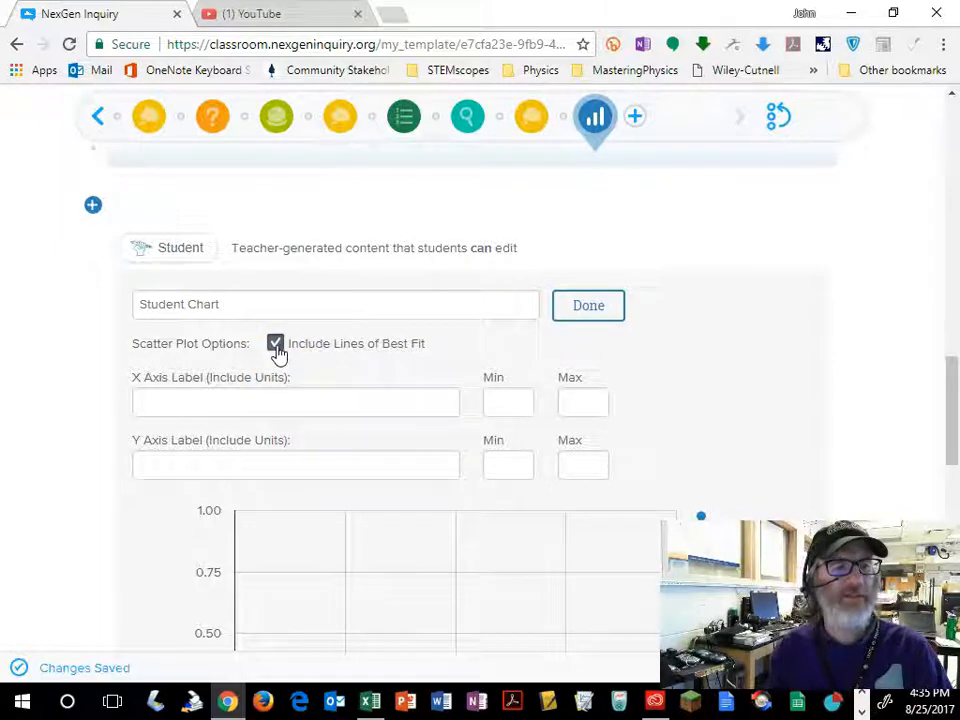
Label the chart's X axis "Distance, cm" and its Y axis "Speed, m/s"
{"action": "scroll", "coordinate": [277, 350], "scroll_direction": "down", "scroll_amount": 1}
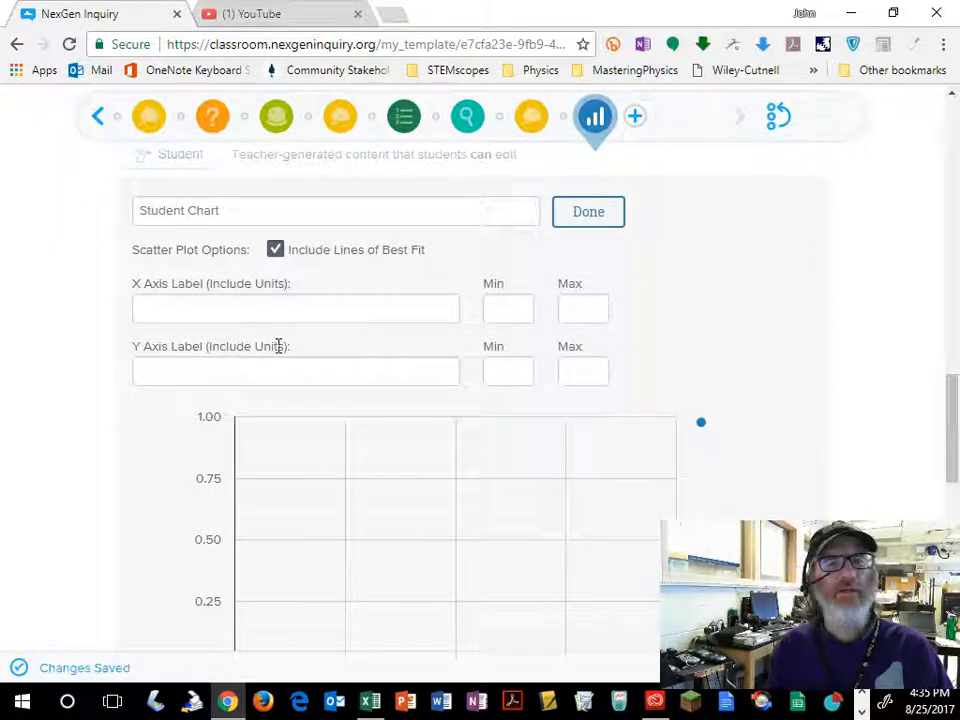
{"action": "left_click", "coordinate": [240, 318]}
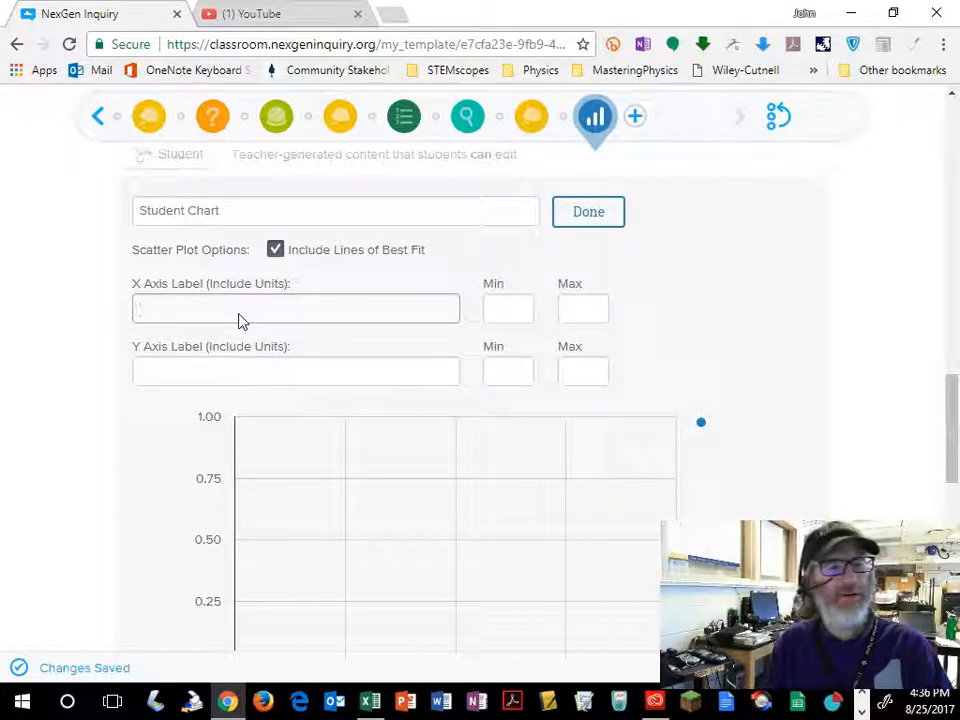
{"action": "type", "text": "Distance, cm"}
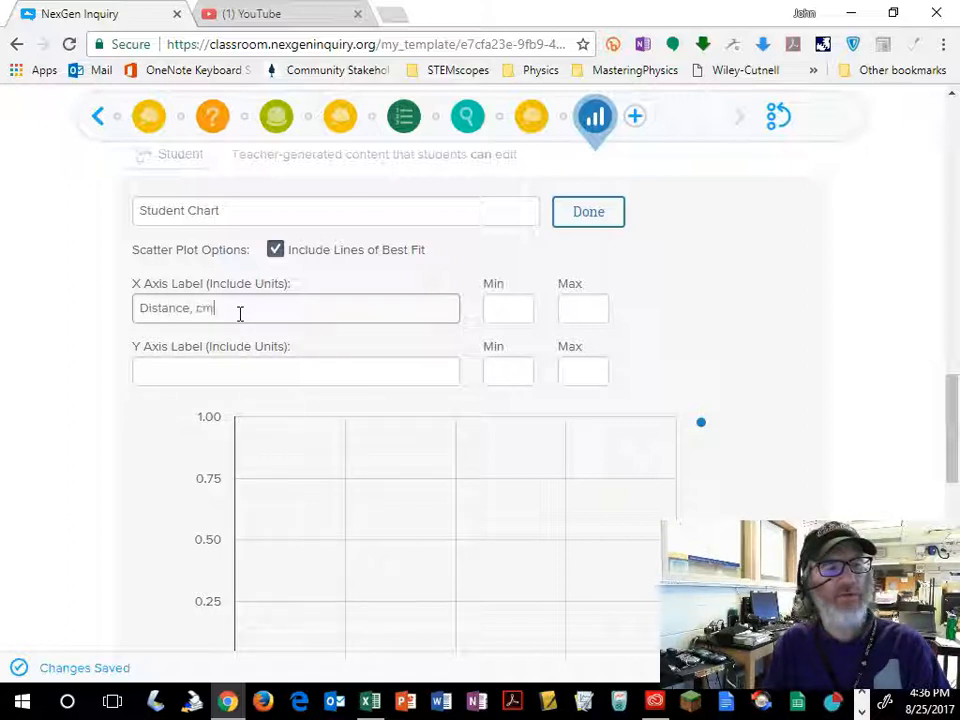
{"action": "left_click", "coordinate": [236, 381]}
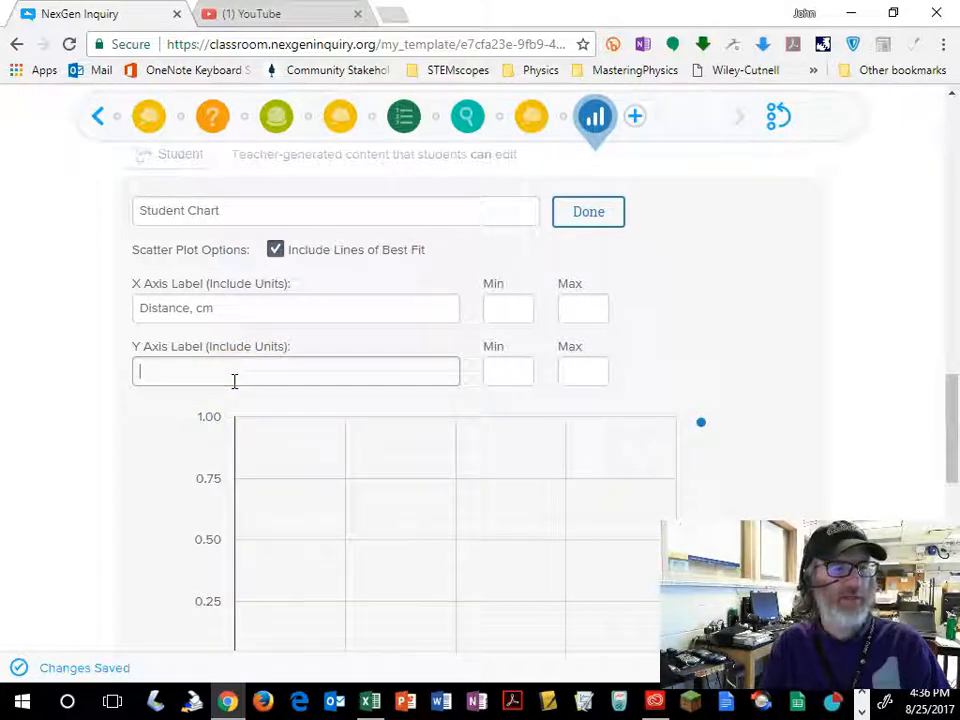
{"action": "type", "text": "VeloS"}
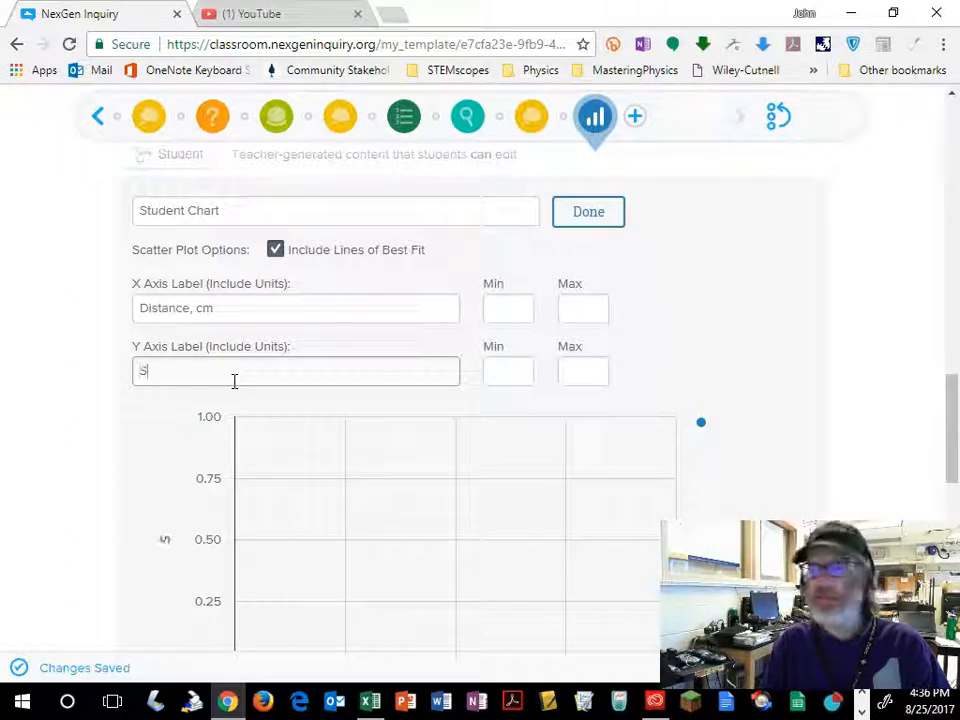
{"action": "type", "text": "peed, m/s"}
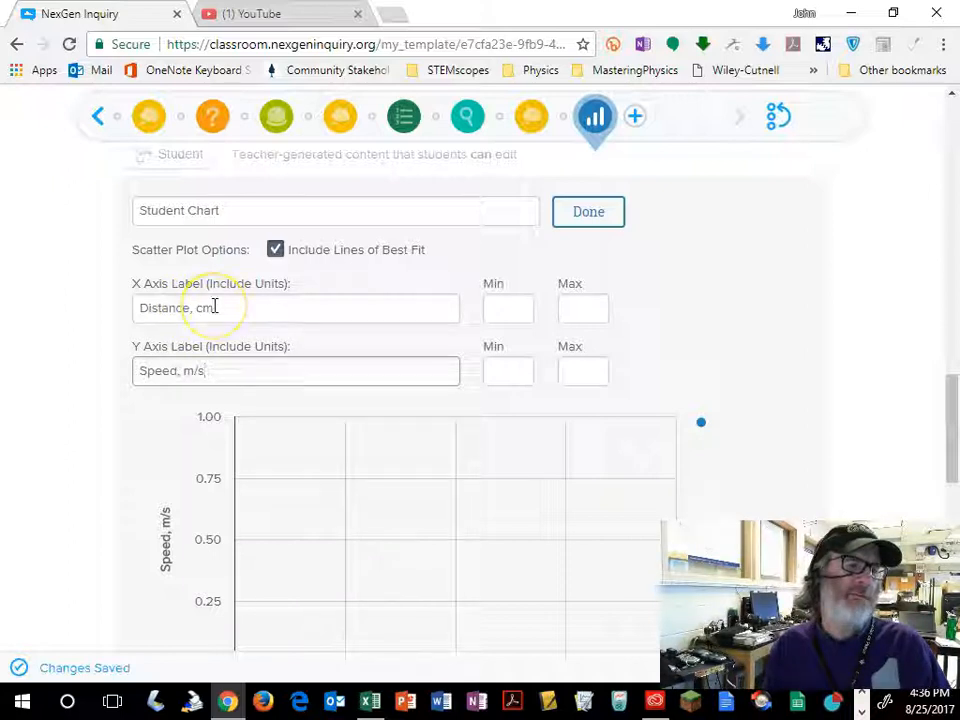
Label the chart's first data set "Velocity"
{"action": "scroll", "coordinate": [212, 334], "scroll_direction": "down", "scroll_amount": 3}
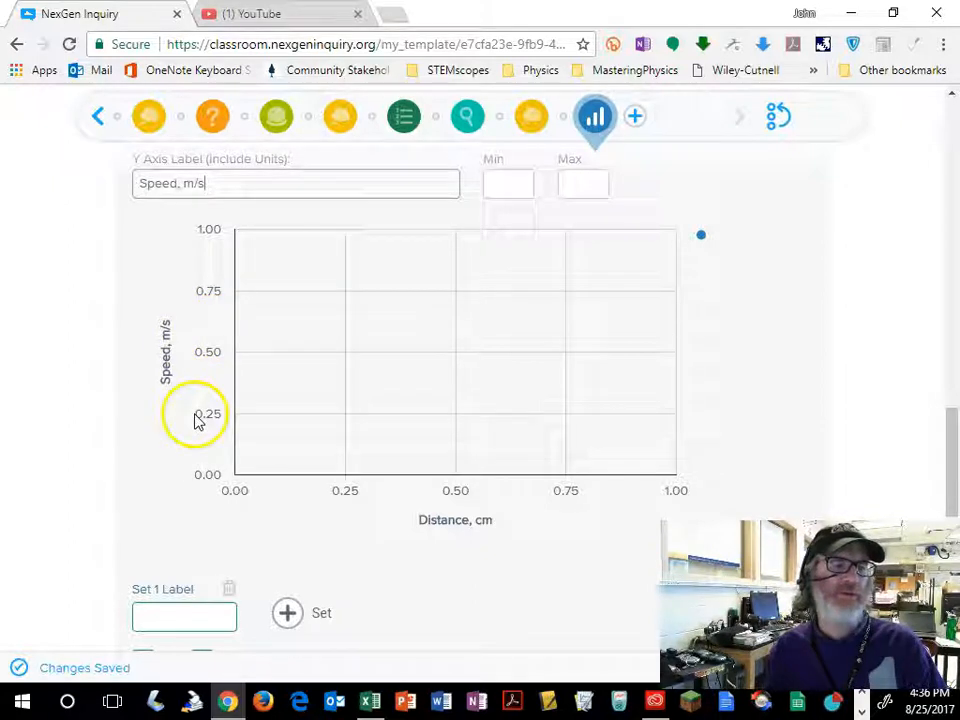
{"action": "scroll", "coordinate": [537, 297], "scroll_direction": "up", "scroll_amount": 3}
{"action": "scroll", "coordinate": [537, 297], "scroll_direction": "down", "scroll_amount": 5}
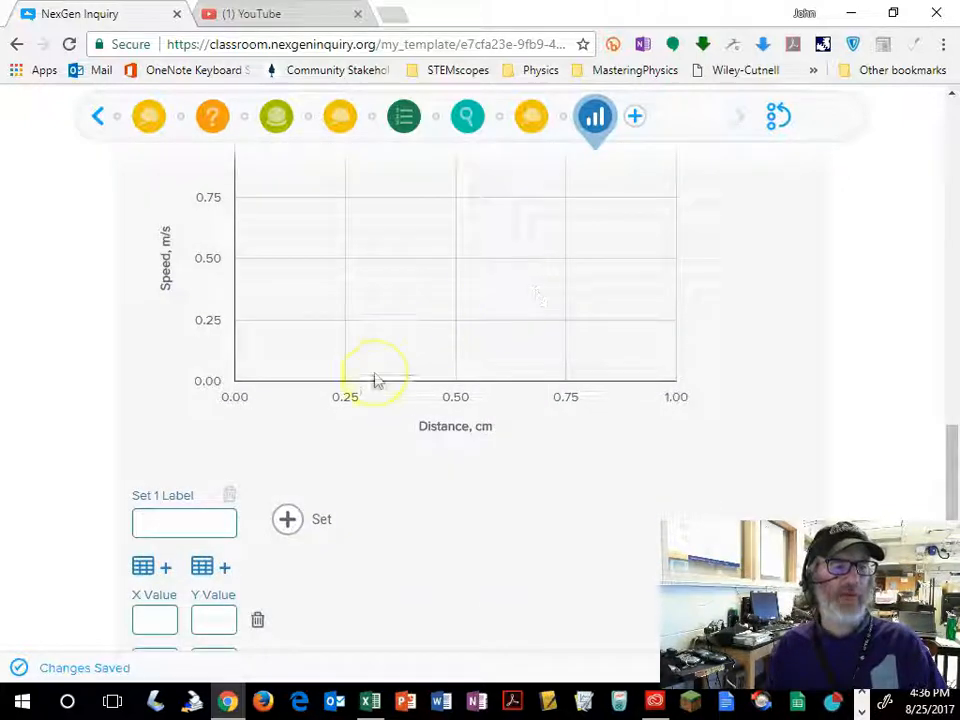
{"action": "scroll", "coordinate": [373, 383], "scroll_direction": "down", "scroll_amount": 3}
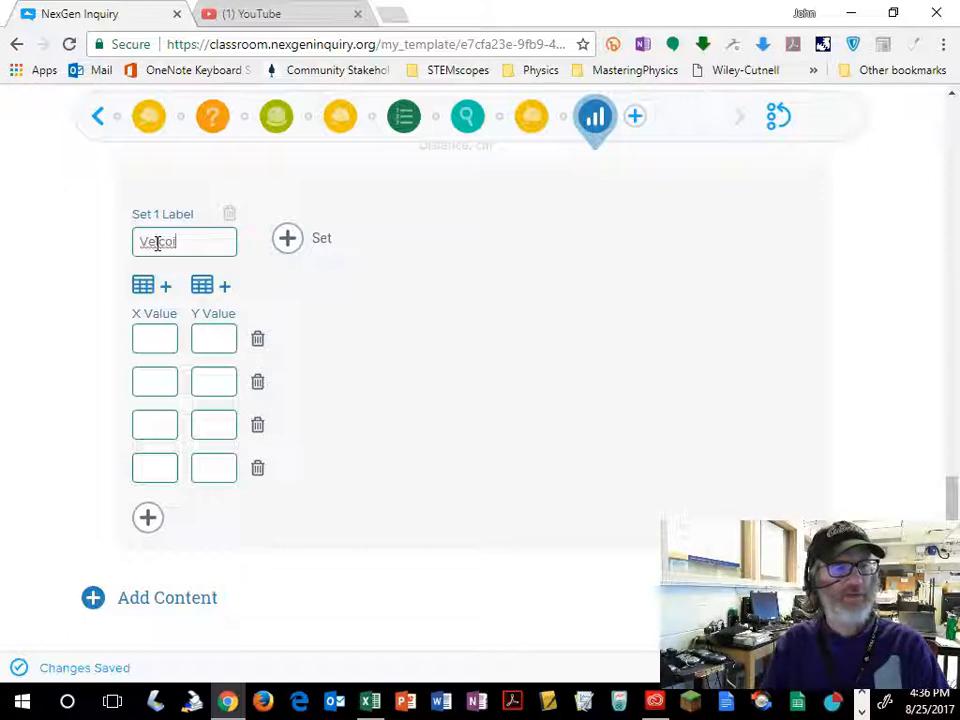
{"action": "type", "text": "ity"}
Change the Y axis label to "Velocity, m/s"
{"action": "scroll", "coordinate": [157, 245], "scroll_direction": "up", "scroll_amount": 5}
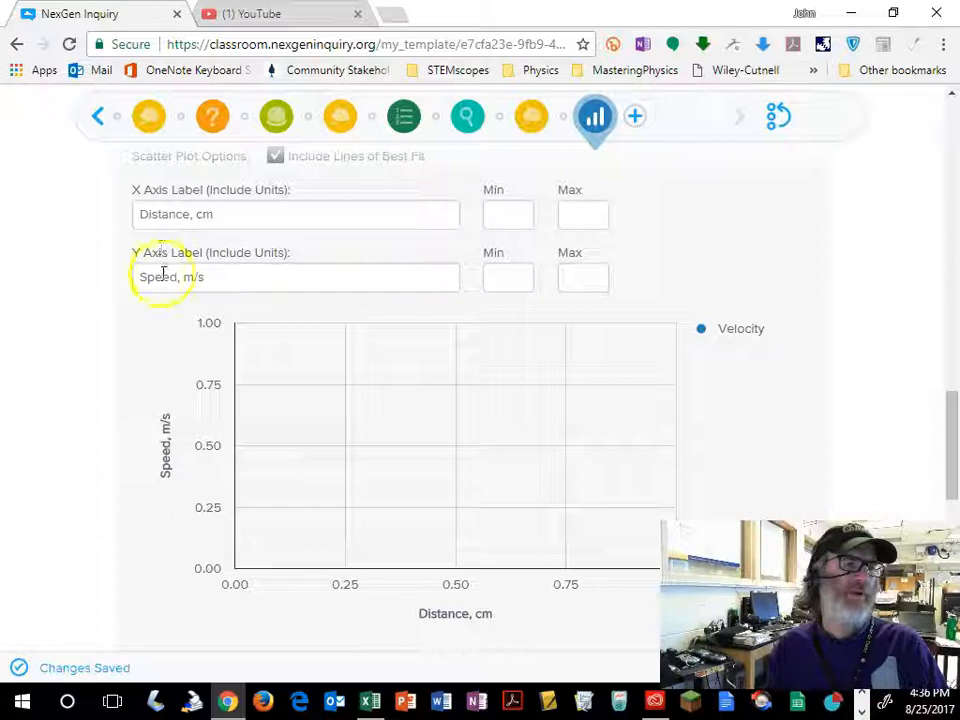
{"action": "double_click", "coordinate": [162, 275]}
{"action": "type", "text": "Velocit"}
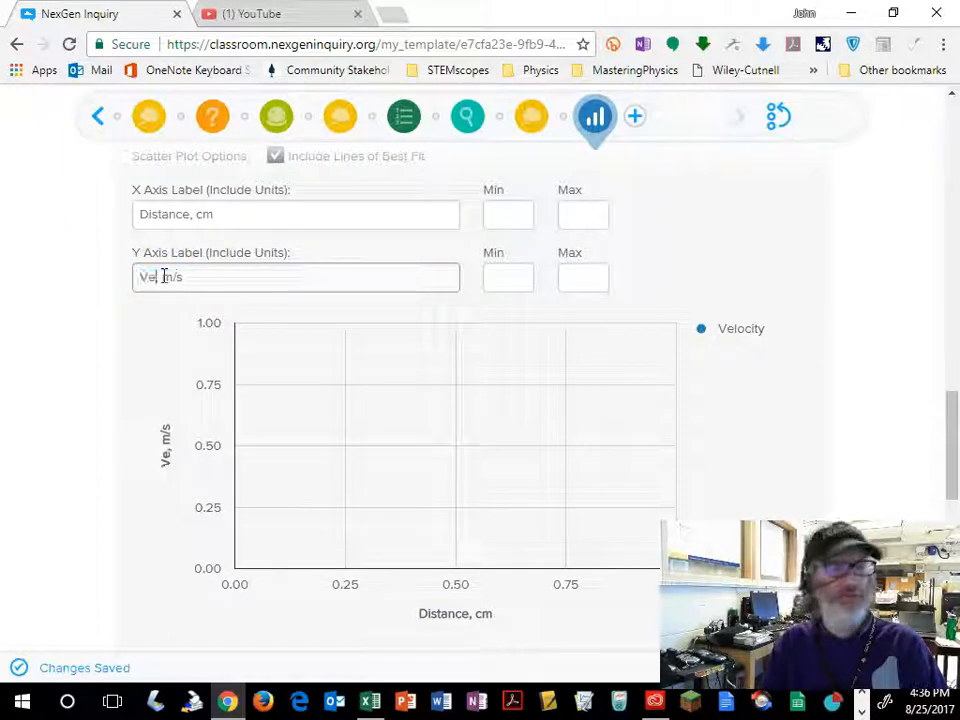
{"action": "type", "text": "y"}
{"action": "left_click", "coordinate": [343, 253]}
{"action": "scroll", "coordinate": [311, 266], "scroll_direction": "down", "scroll_amount": 5}
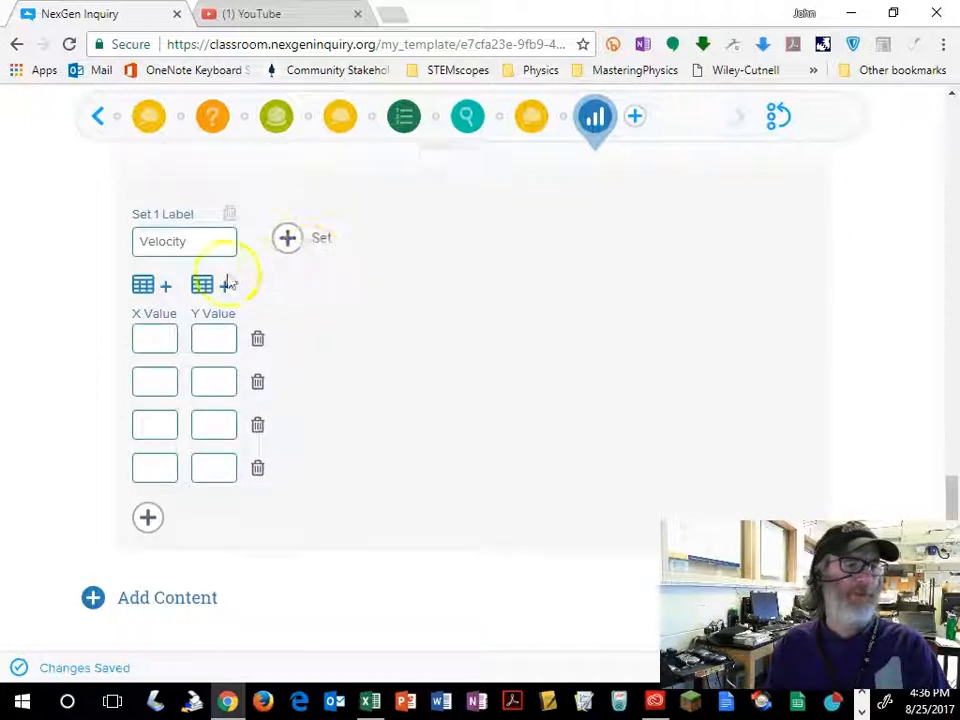
{"action": "left_click", "coordinate": [146, 286]}
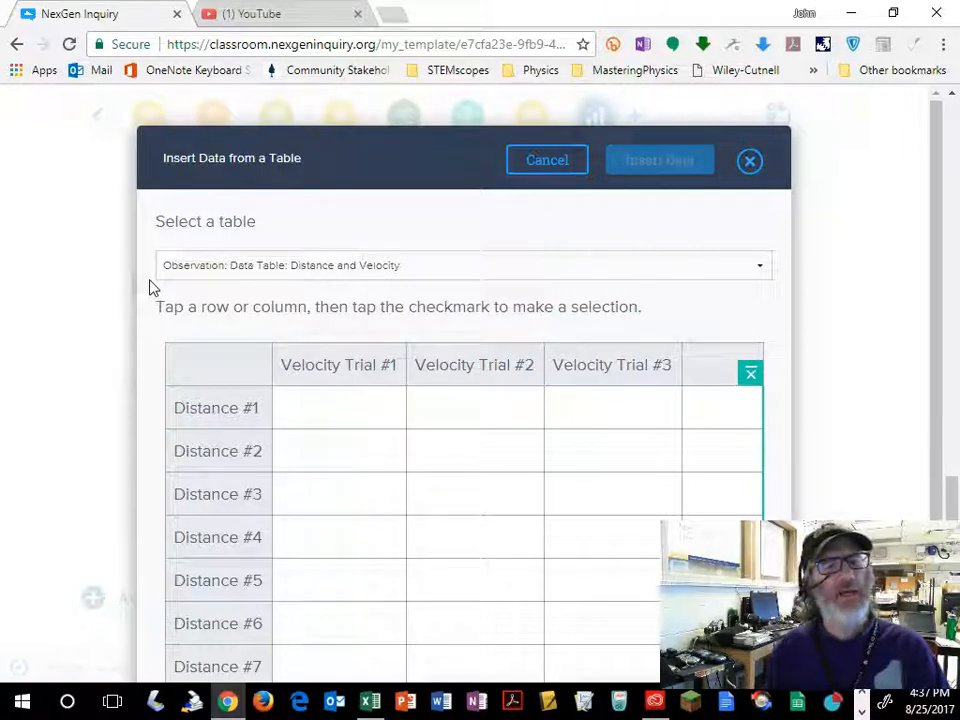
{"action": "left_click", "coordinate": [751, 161]}
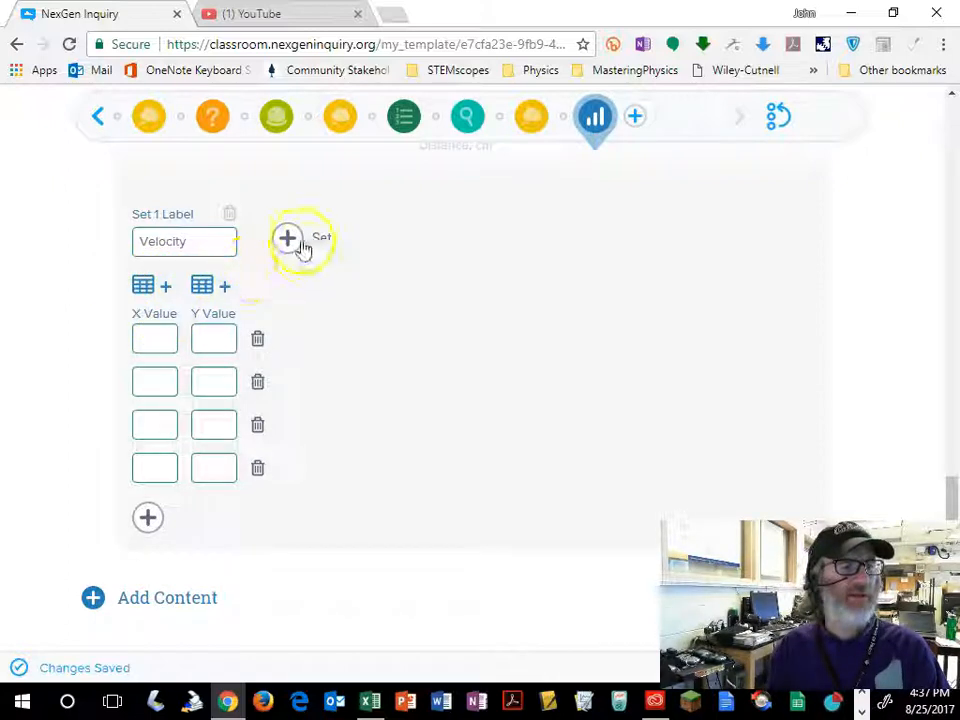
Start inserting X values from a table, with "Observation: Student Data" as the source
{"action": "left_click", "coordinate": [166, 290]}
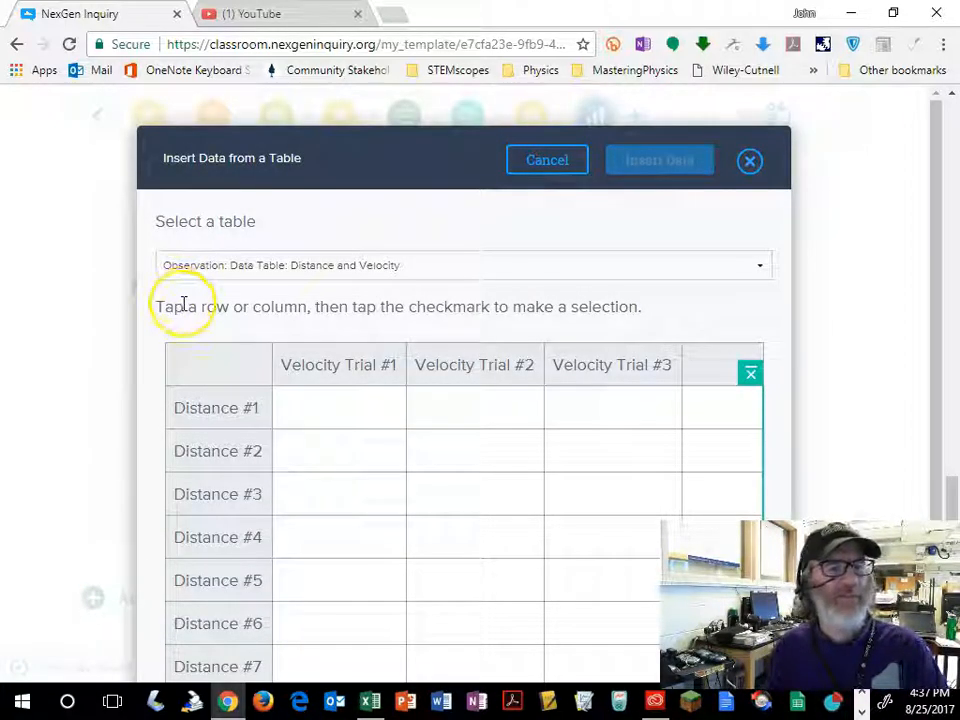
{"action": "left_click", "coordinate": [251, 277]}
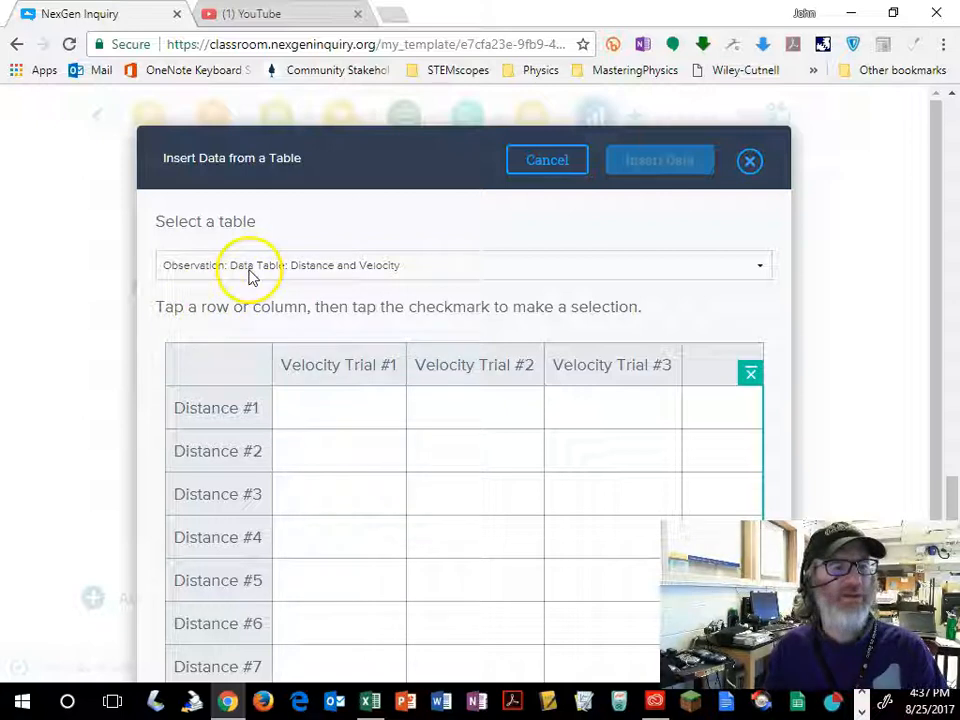
{"action": "left_click", "coordinate": [245, 272]}
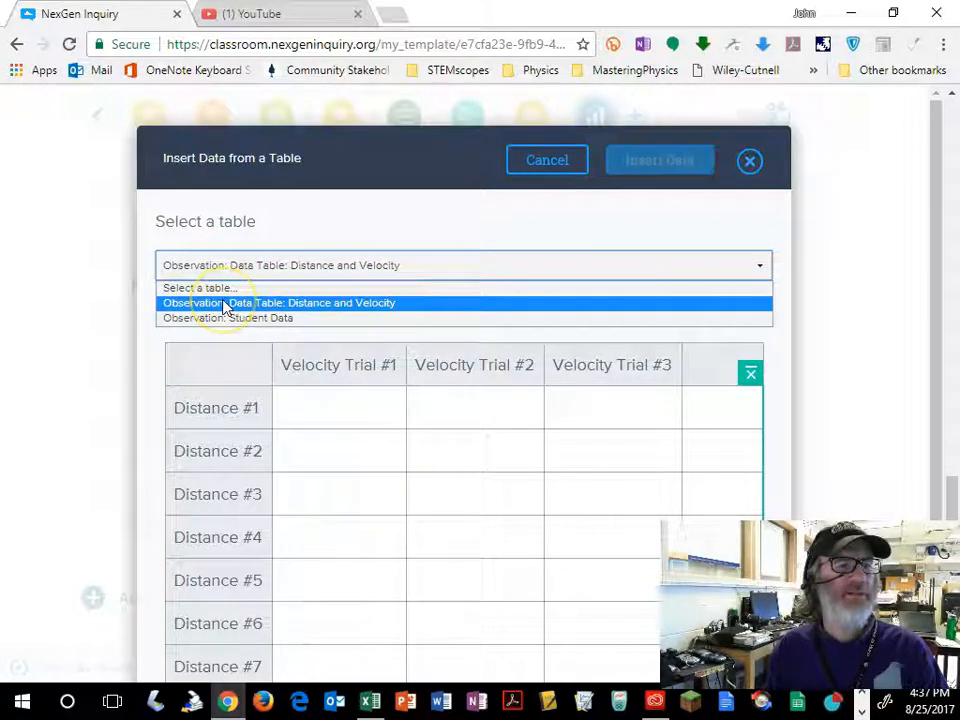
{"action": "left_click", "coordinate": [279, 319]}
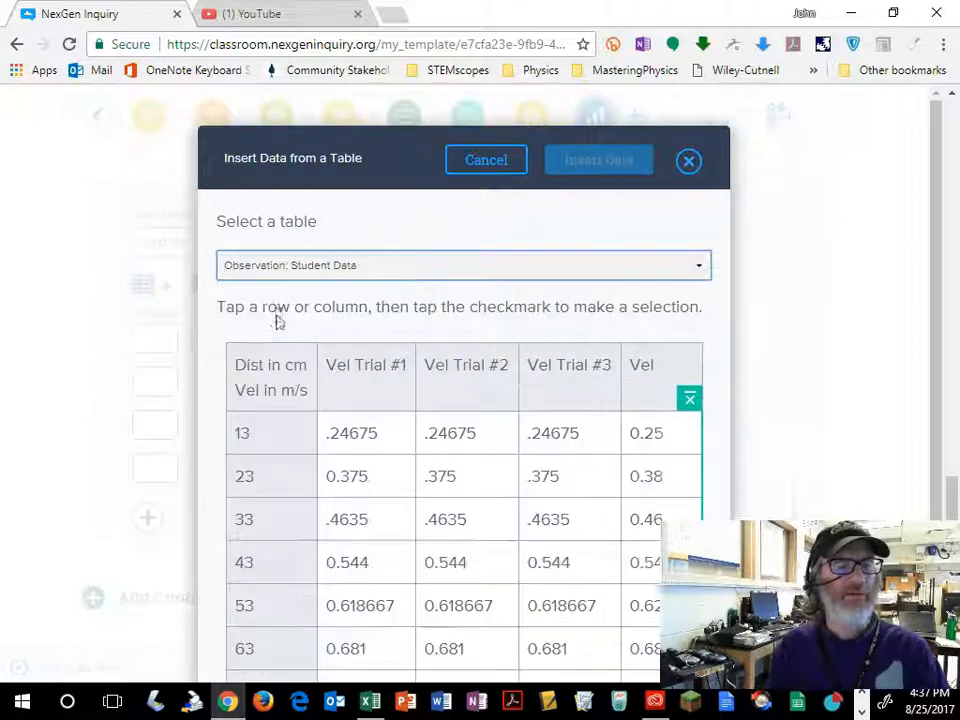
{"action": "scroll", "coordinate": [365, 370], "scroll_direction": "down", "scroll_amount": 1}
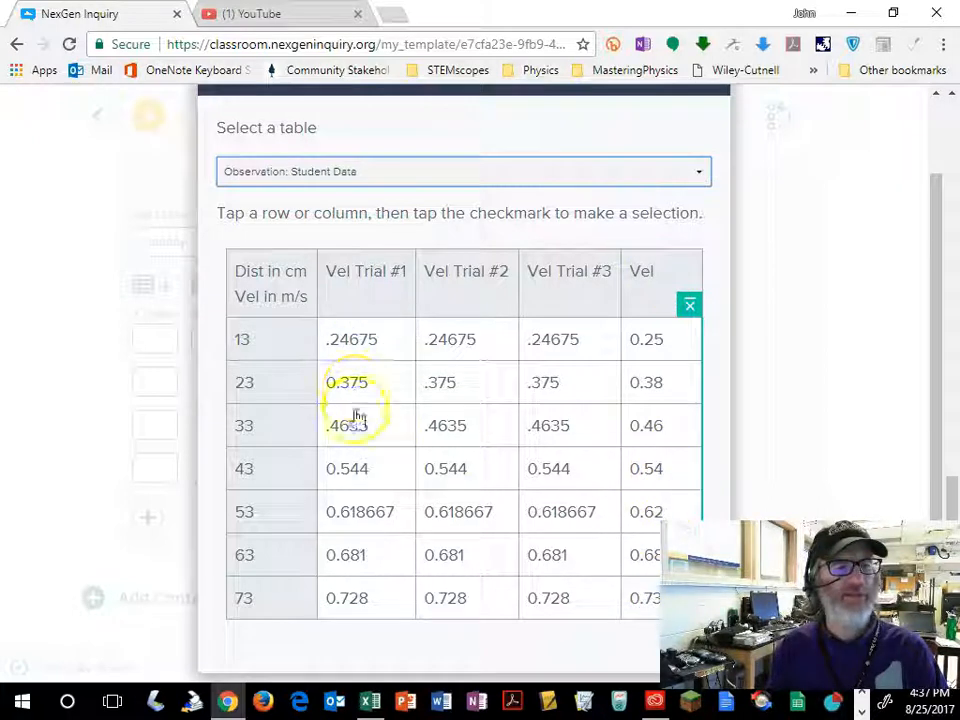
Try selecting the distance column and each velocity column of the Student Data table in turn
{"action": "left_click", "coordinate": [262, 279]}
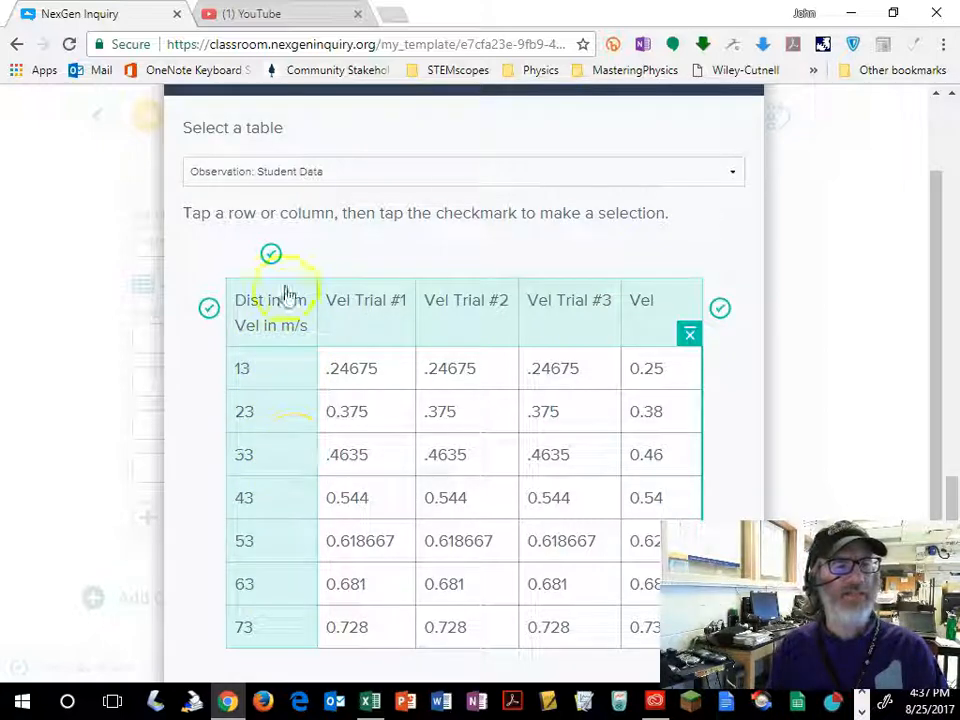
{"action": "left_click", "coordinate": [271, 256]}
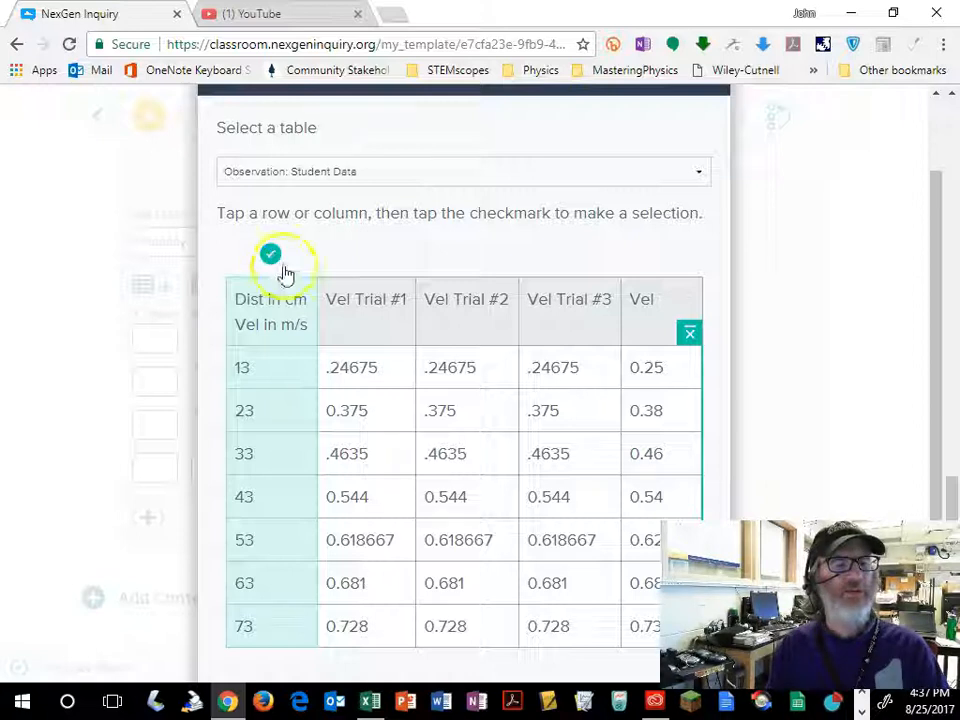
{"action": "left_click", "coordinate": [364, 313]}
{"action": "left_click", "coordinate": [461, 315]}
{"action": "left_click", "coordinate": [573, 328]}
{"action": "left_click", "coordinate": [638, 326]}
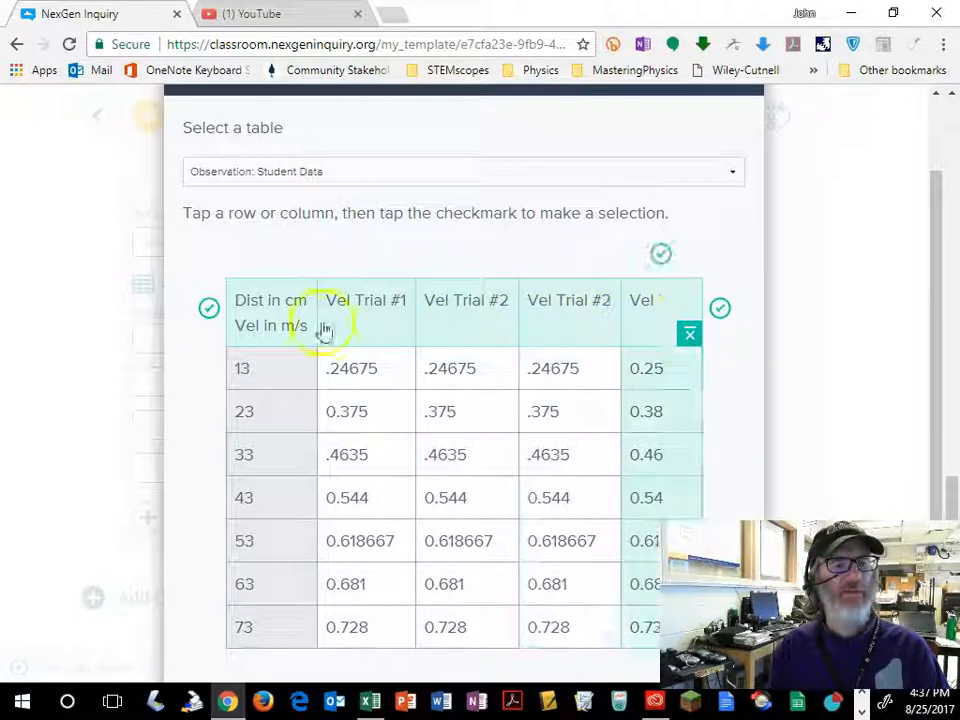
Select the "Dist in cm" column of the Student Data table and insert it as the X values
{"action": "left_click", "coordinate": [265, 330]}
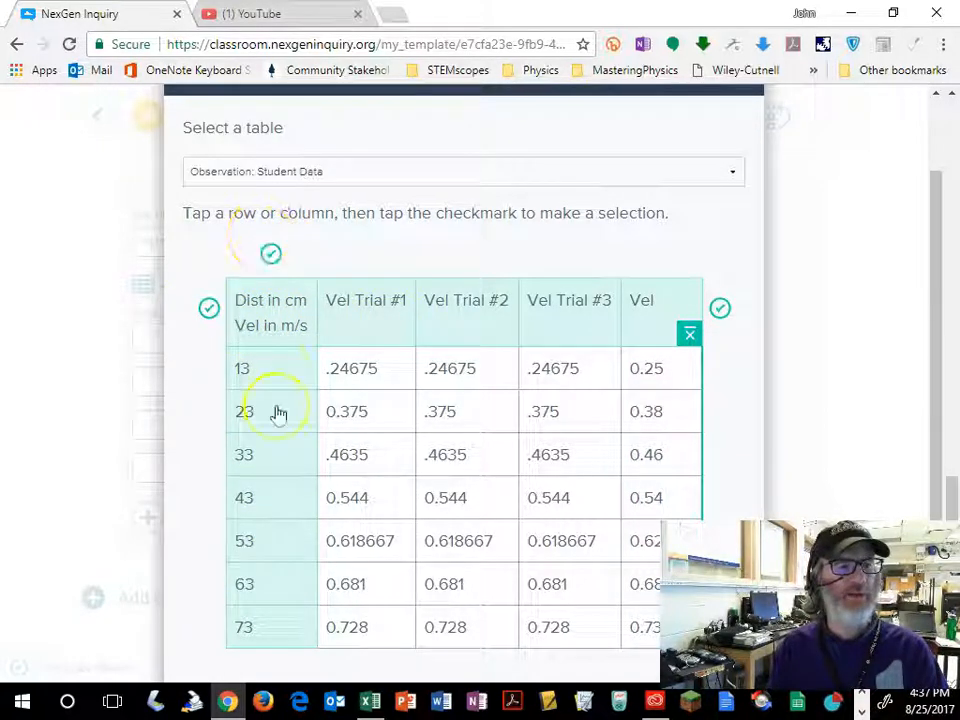
{"action": "left_click", "coordinate": [271, 256]}
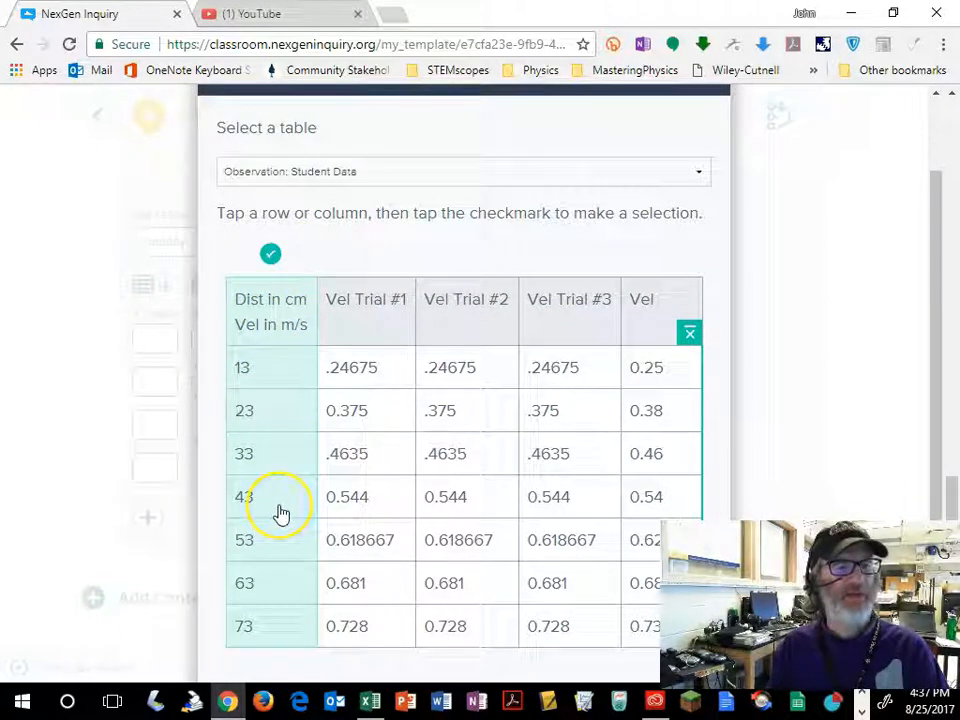
{"action": "scroll", "coordinate": [281, 513], "scroll_direction": "down", "scroll_amount": 1}
{"action": "scroll", "coordinate": [281, 513], "scroll_direction": "up", "scroll_amount": 1}
{"action": "scroll", "coordinate": [281, 513], "scroll_direction": "up", "scroll_amount": 1}
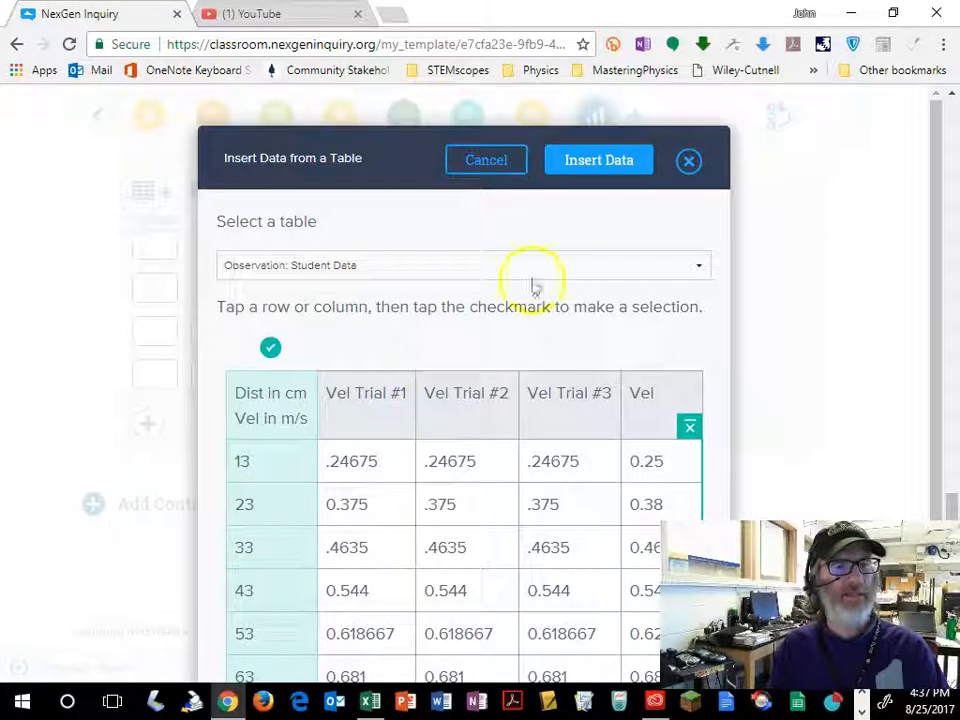
{"action": "left_click", "coordinate": [589, 162]}
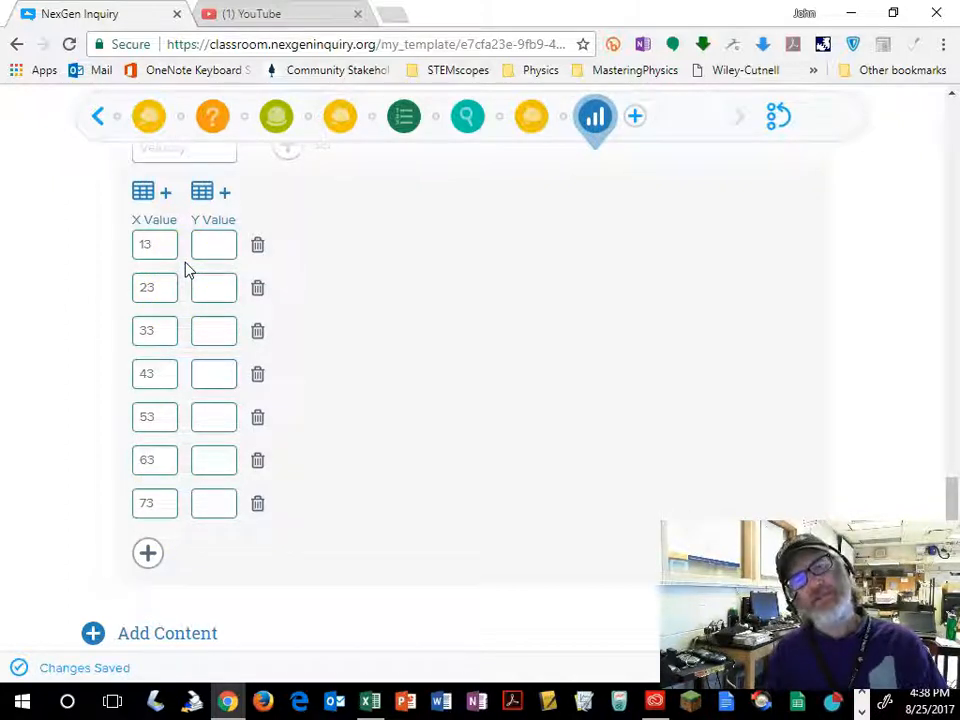
Start inserting the Y values from a table, with "Observation: Student Data" as the source
{"action": "left_click", "coordinate": [209, 203]}
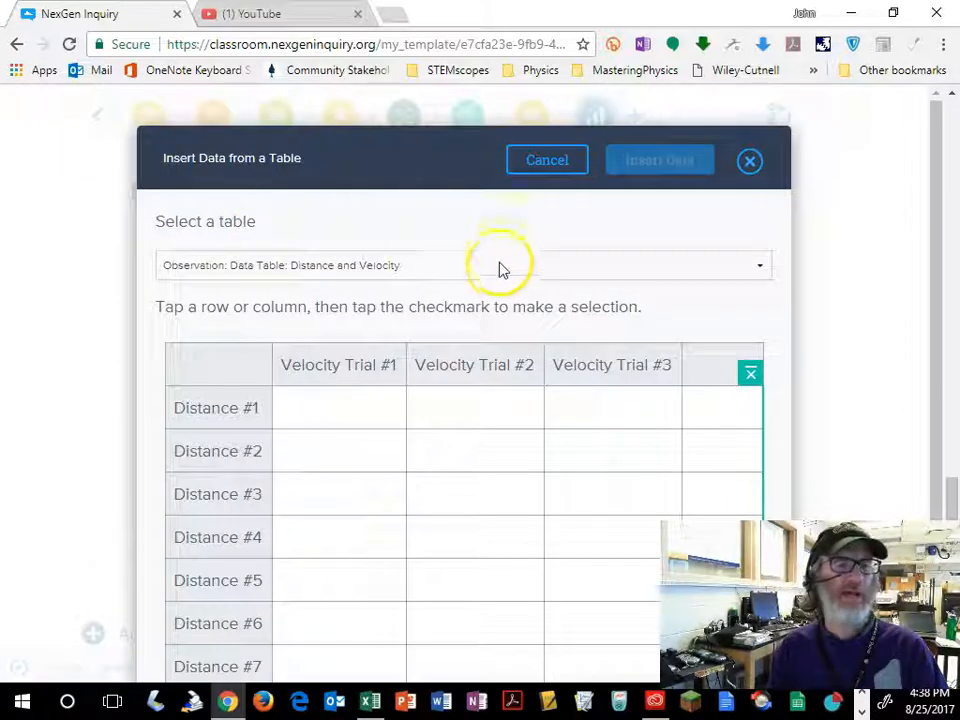
{"action": "left_click", "coordinate": [502, 266]}
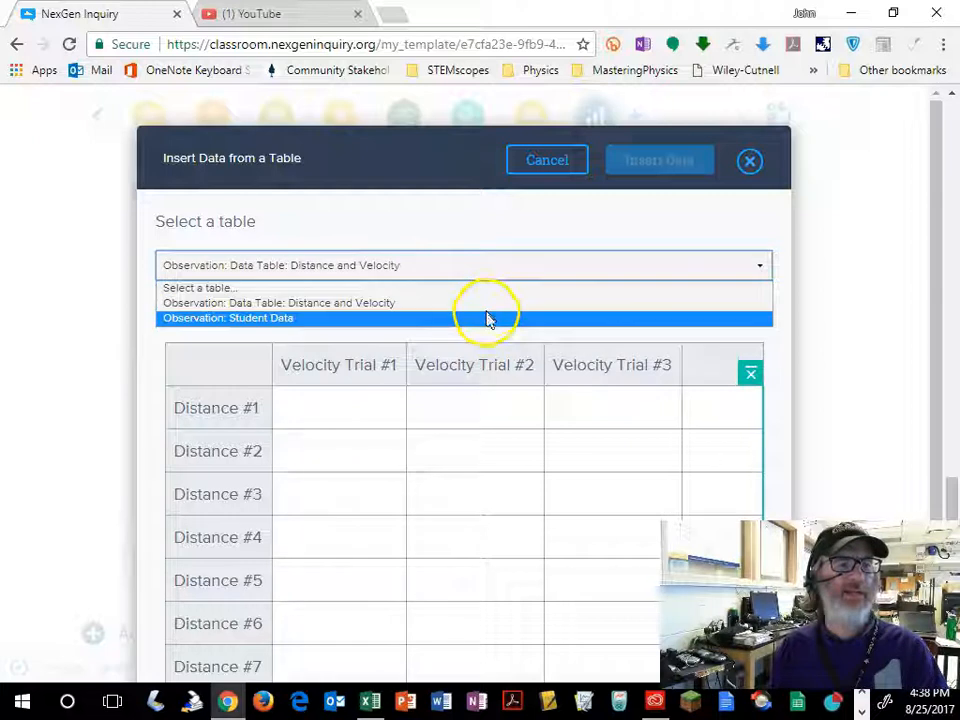
{"action": "left_click", "coordinate": [498, 266]}
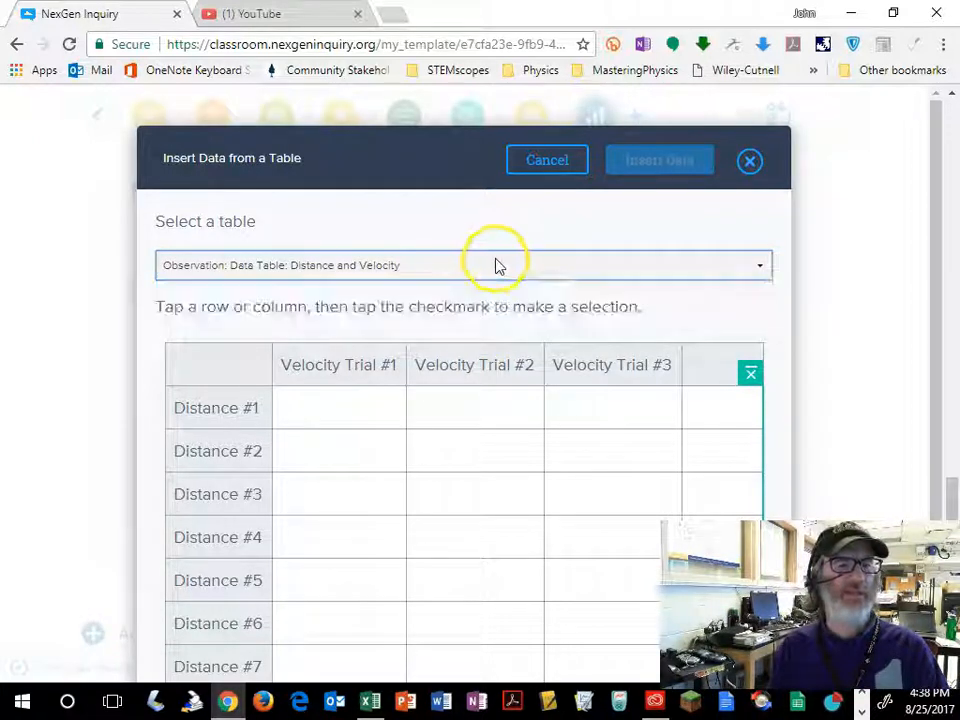
{"action": "left_click", "coordinate": [219, 267]}
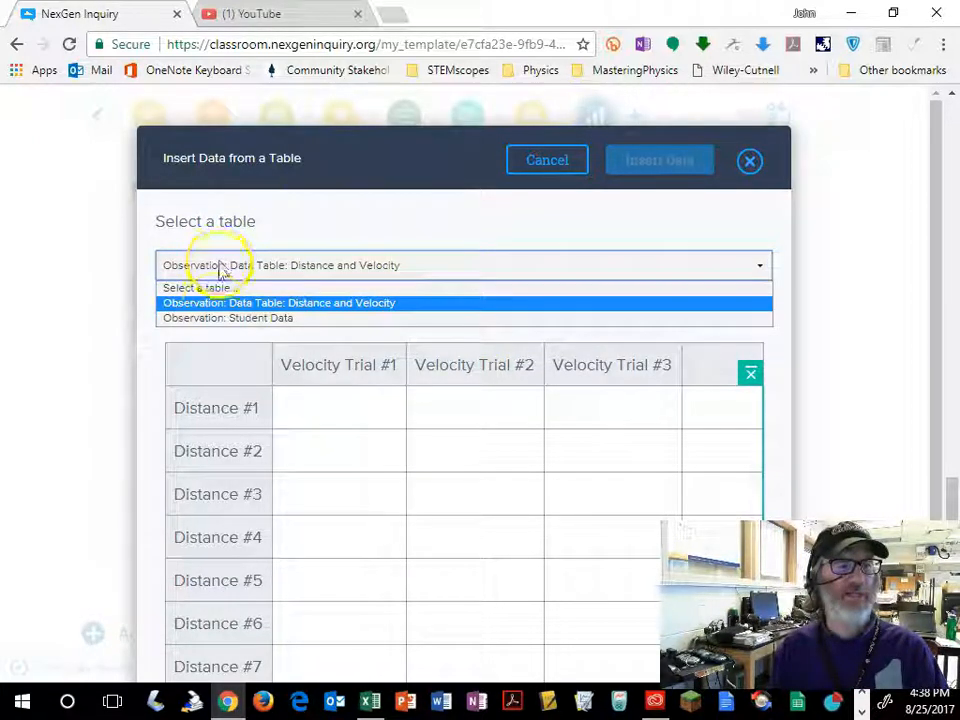
{"action": "left_click", "coordinate": [222, 318]}
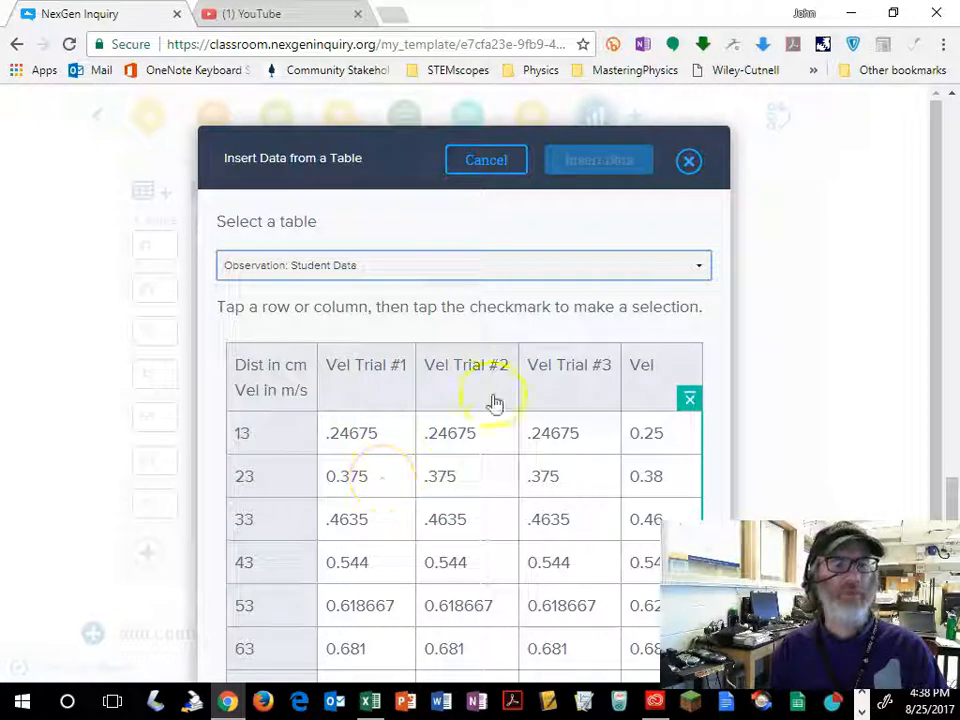
Select the last column, "Vel", of the Student Data table and insert it as the Y values
{"action": "left_click", "coordinate": [647, 369]}
{"action": "left_click", "coordinate": [661, 354]}
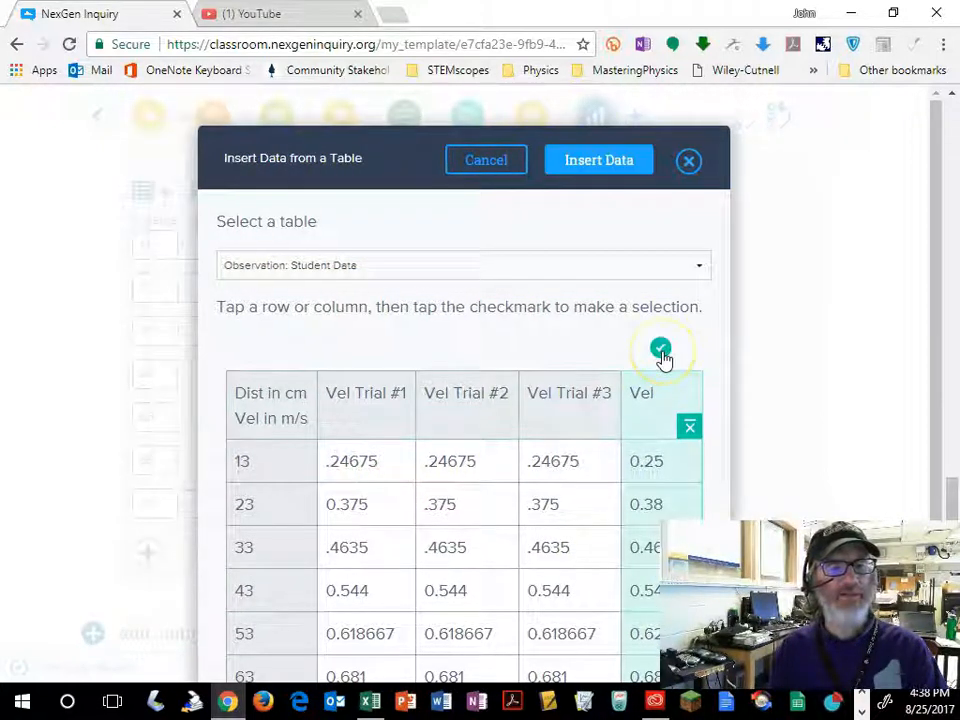
{"action": "scroll", "coordinate": [662, 358], "scroll_direction": "down", "scroll_amount": 3}
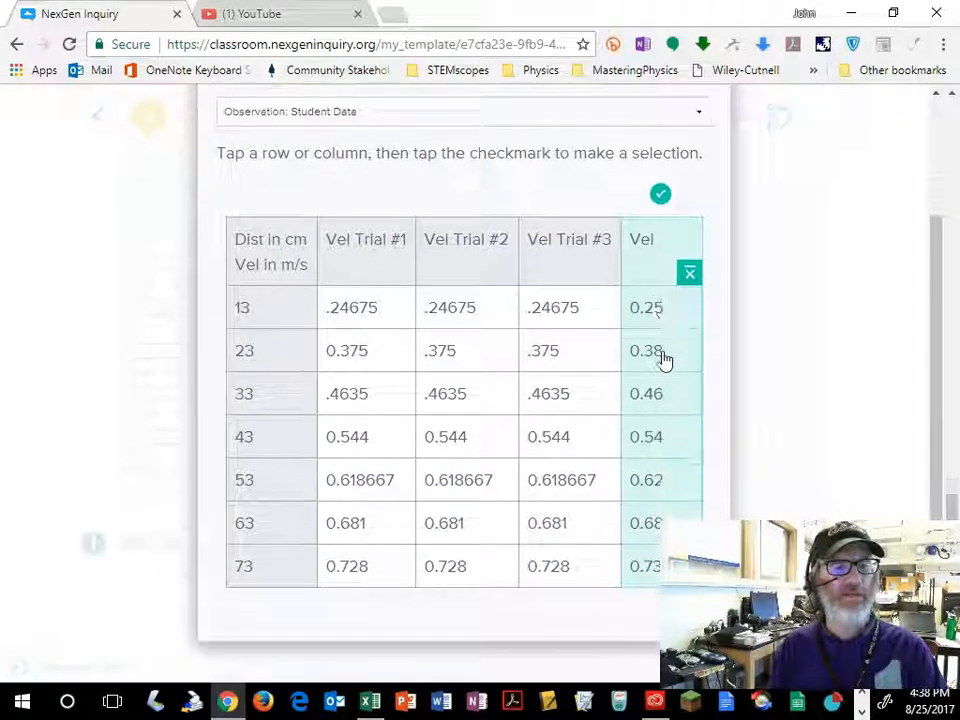
{"action": "scroll", "coordinate": [662, 358], "scroll_direction": "up", "scroll_amount": 3}
{"action": "left_click", "coordinate": [608, 170]}
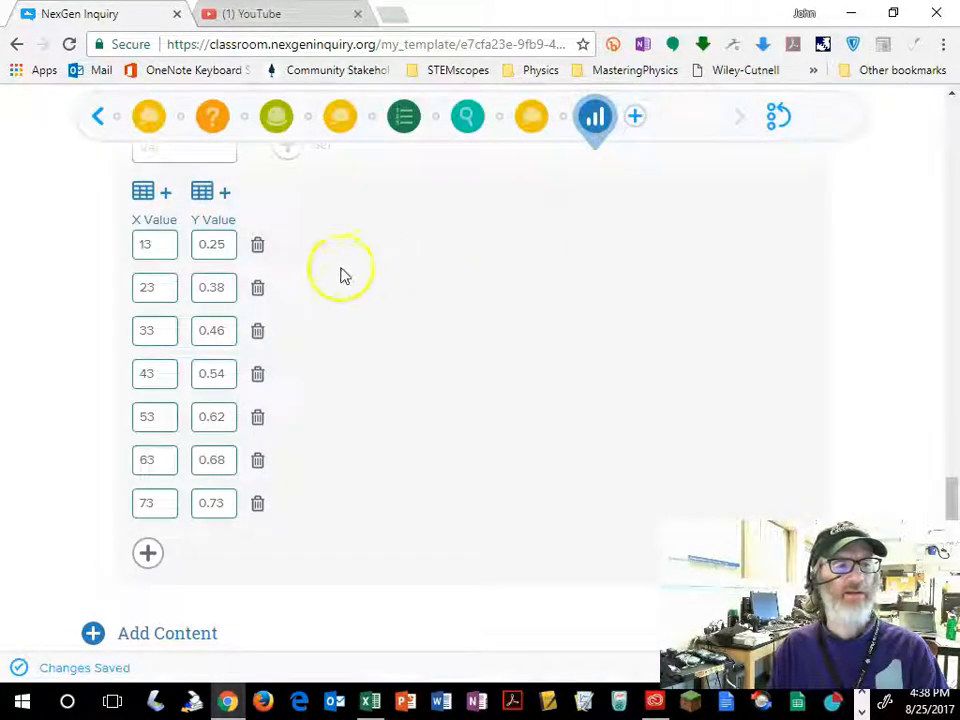
Check the plotted points and line of best fit, and finish editing the Student Chart
{"action": "scroll", "coordinate": [298, 266], "scroll_direction": "up", "scroll_amount": 4}
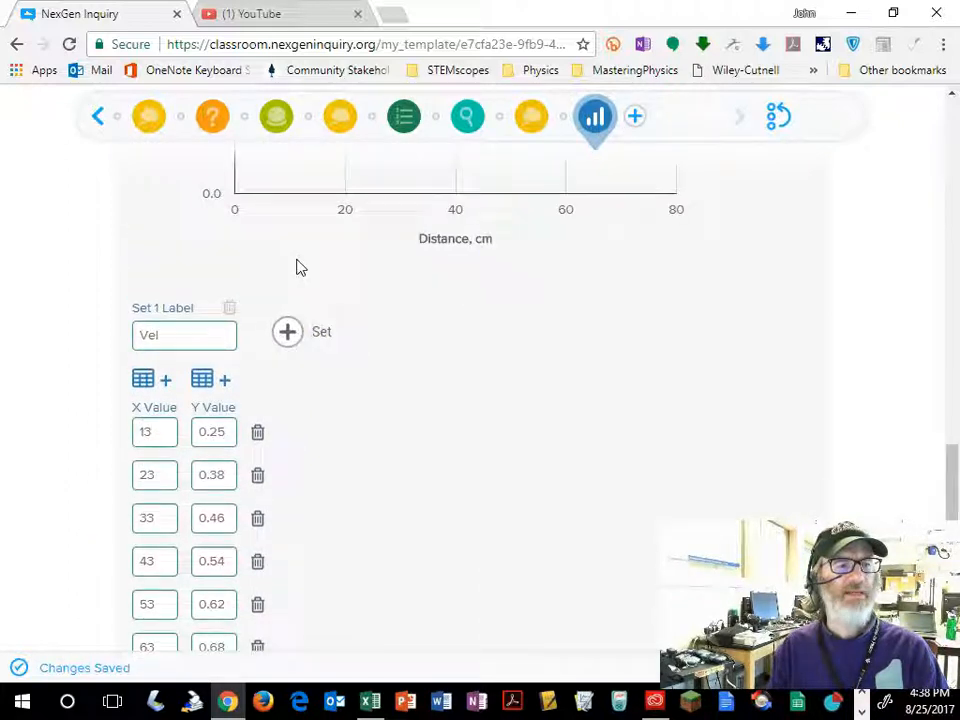
{"action": "scroll", "coordinate": [298, 266], "scroll_direction": "up", "scroll_amount": 2}
{"action": "scroll", "coordinate": [298, 266], "scroll_direction": "up", "scroll_amount": 2}
{"action": "scroll", "coordinate": [298, 266], "scroll_direction": "up", "scroll_amount": 4}
{"action": "scroll", "coordinate": [297, 265], "scroll_direction": "down", "scroll_amount": 1}
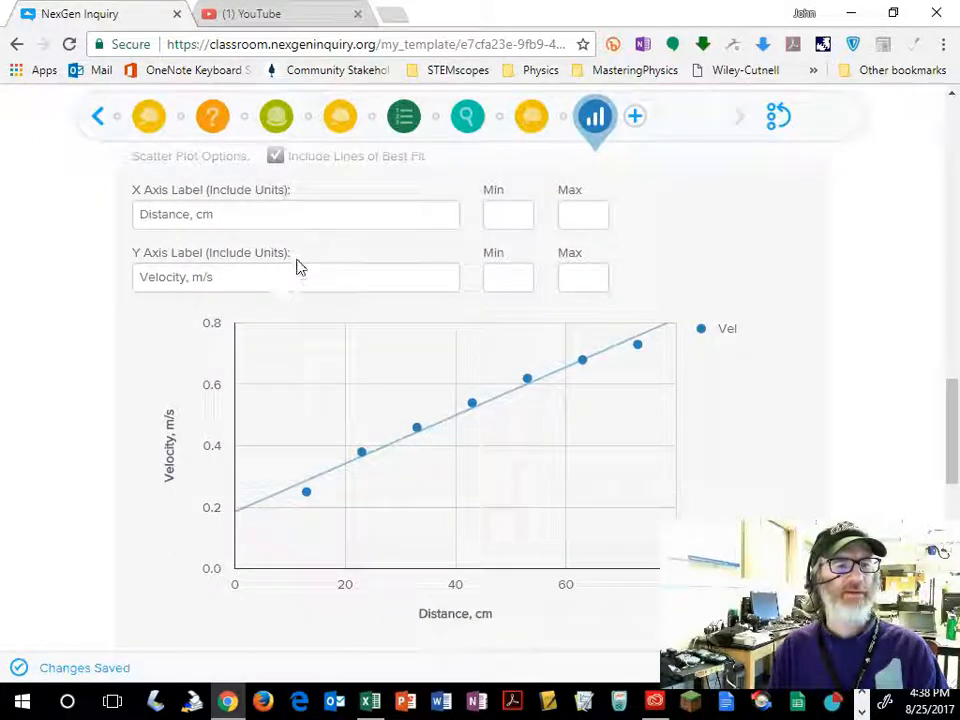
{"action": "scroll", "coordinate": [298, 266], "scroll_direction": "up", "scroll_amount": 1}
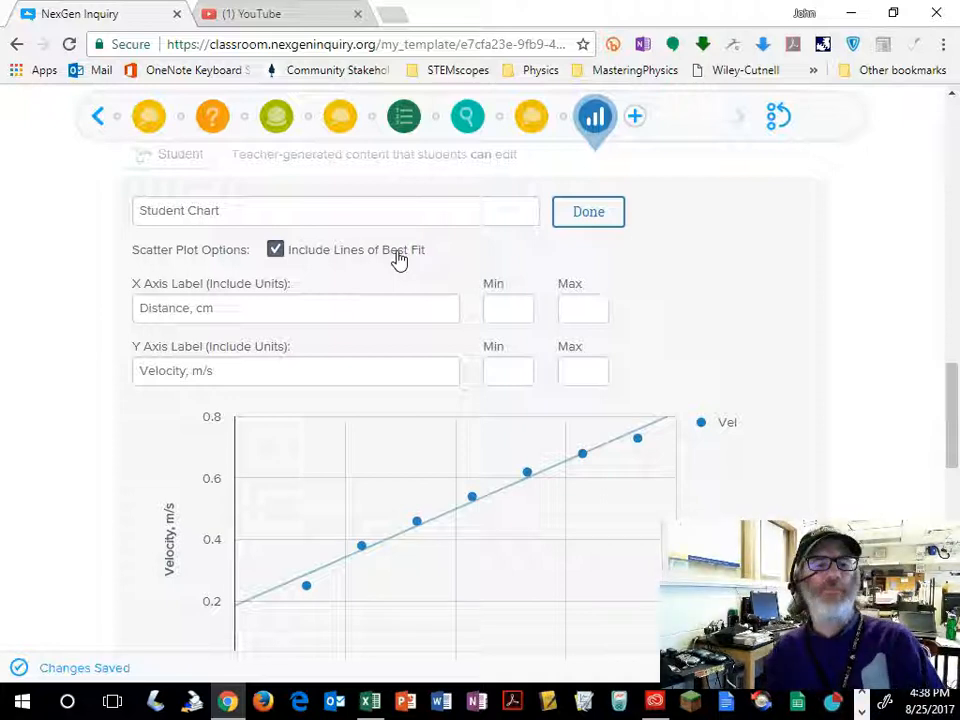
{"action": "left_click", "coordinate": [585, 226]}
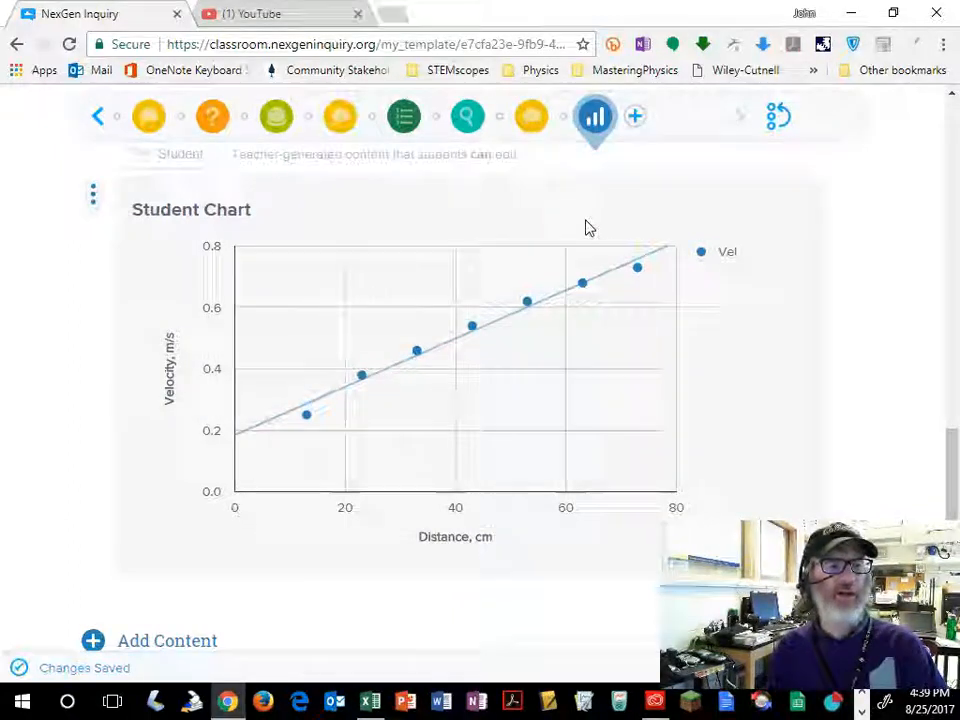
{"action": "scroll", "coordinate": [587, 228], "scroll_direction": "up", "scroll_amount": 10}
{"action": "scroll", "coordinate": [587, 228], "scroll_direction": "up", "scroll_amount": 4}
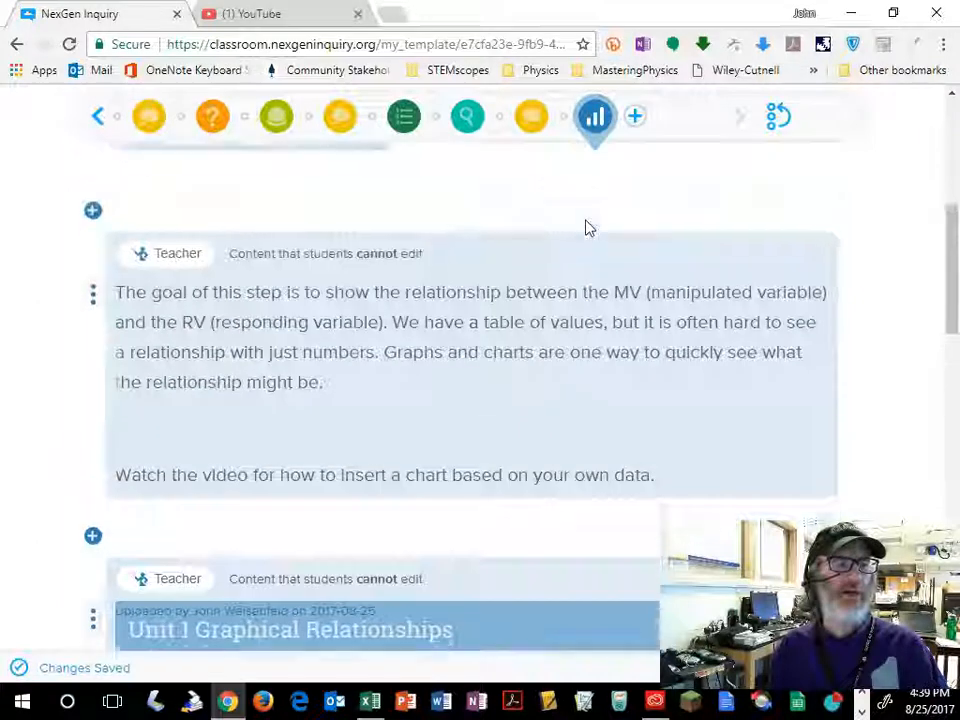
{"action": "scroll", "coordinate": [587, 228], "scroll_direction": "down", "scroll_amount": 6}
{"action": "scroll", "coordinate": [587, 228], "scroll_direction": "down", "scroll_amount": 10}
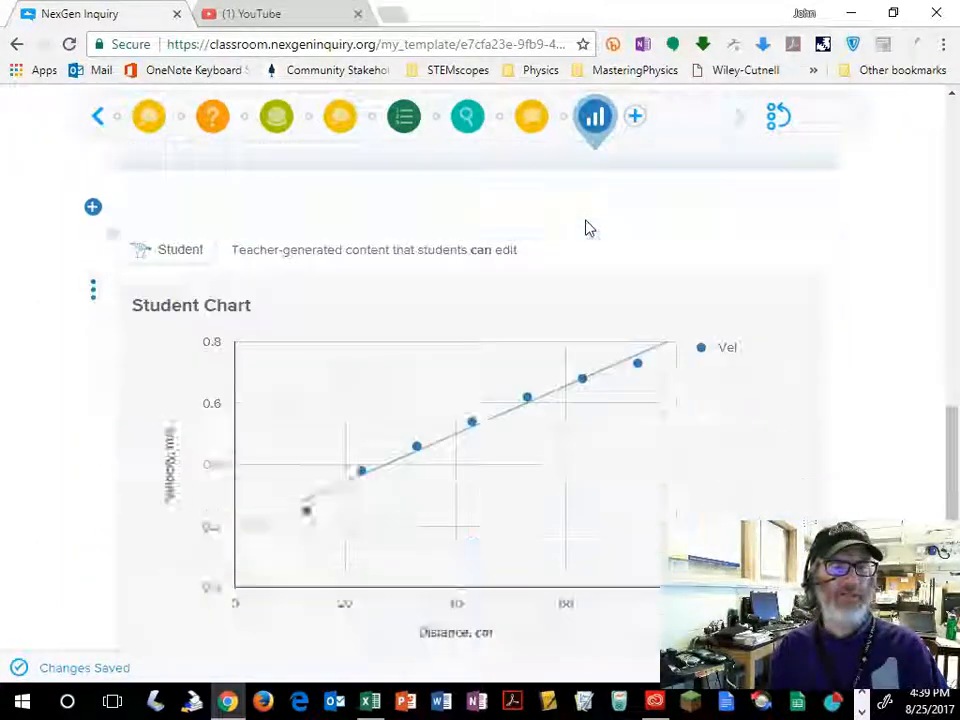
{"action": "scroll", "coordinate": [523, 300], "scroll_direction": "down", "scroll_amount": 4}
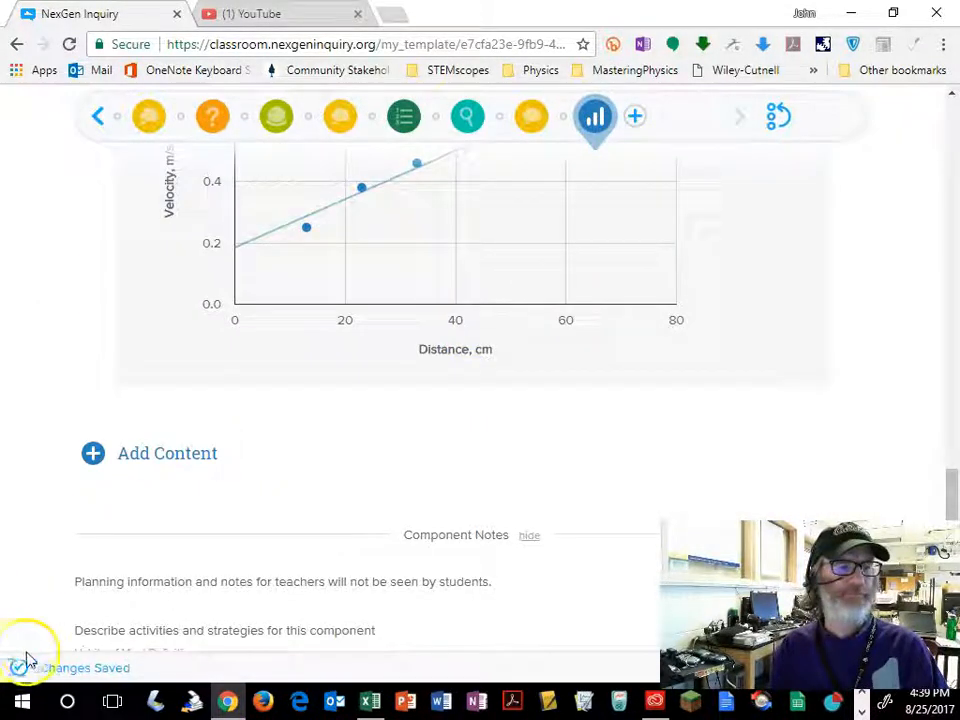